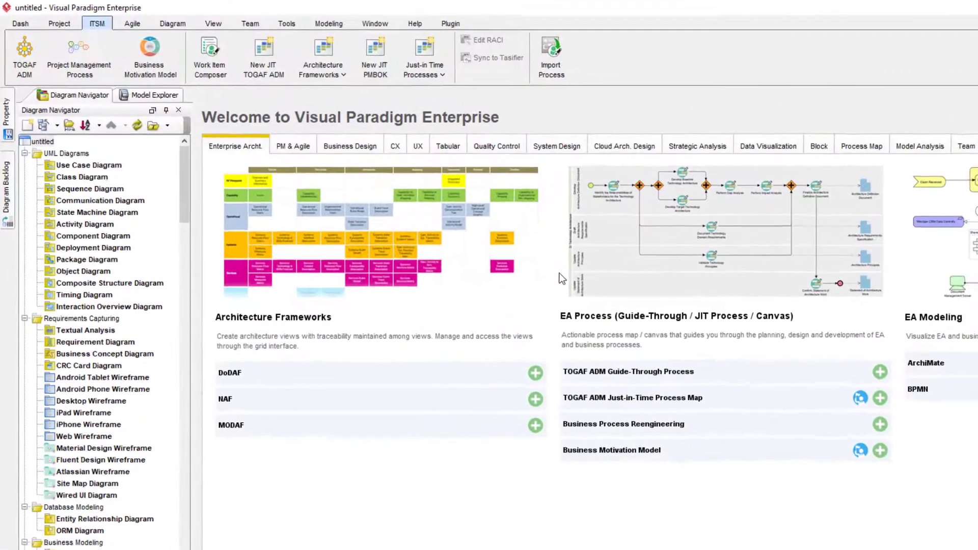
Open the Work Item Composer from the ITSM ribbon to see the Team Meeting item under Management
{"action": "left_click", "coordinate": [174, 46]}
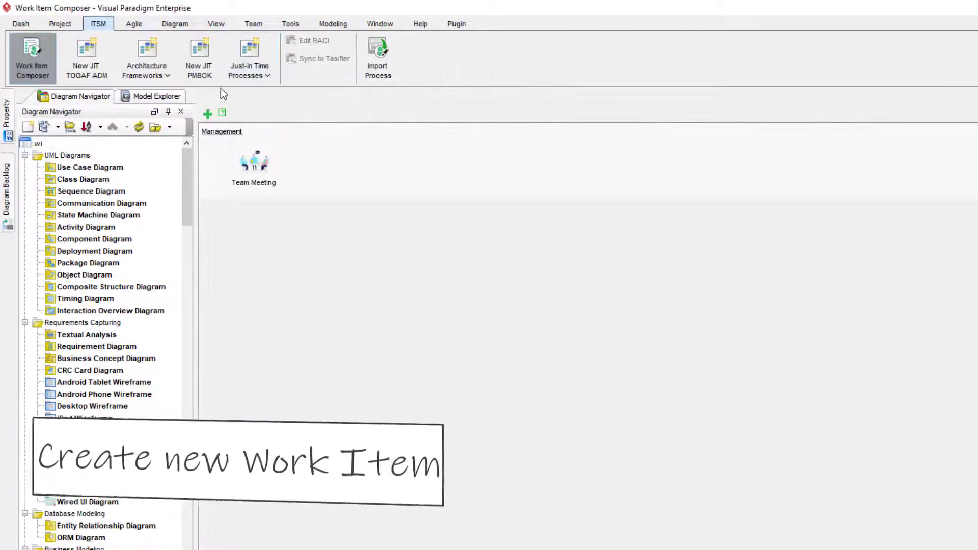
Create a work item named 'Pass Data Across Steps' in a new 'Example' category
{"action": "left_click", "coordinate": [207, 114]}
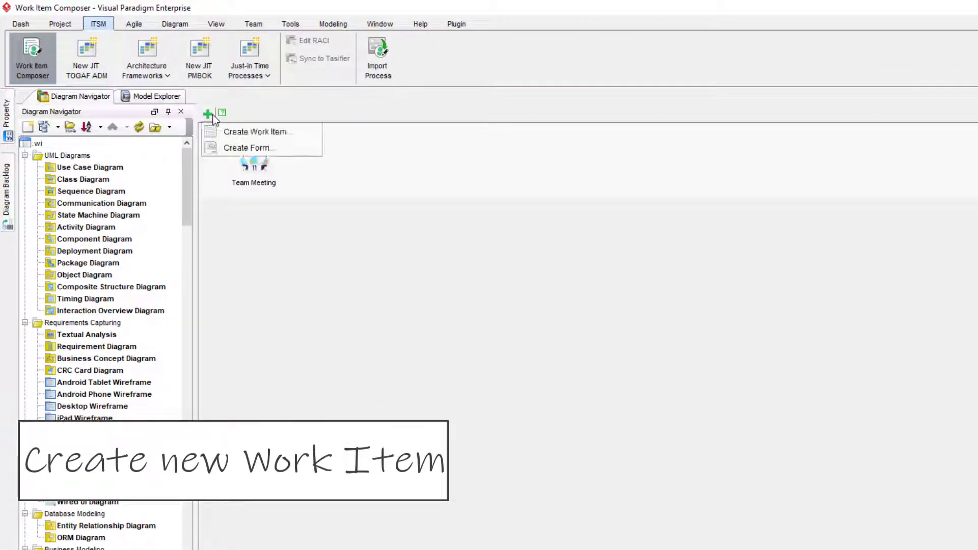
{"action": "left_click", "coordinate": [304, 133]}
{"action": "type", "text": "Pass Dat"}
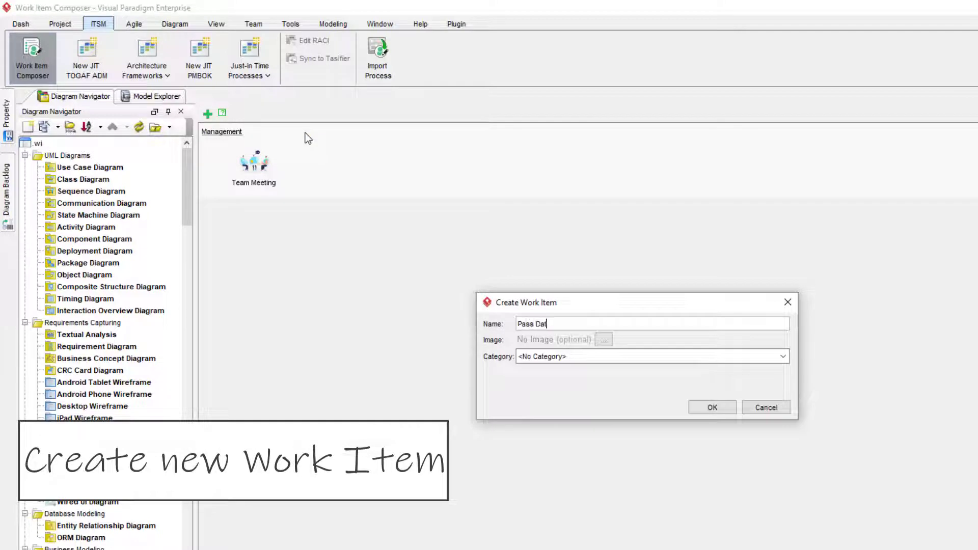
{"action": "type", "text": "a Across Steps"}
{"action": "left_click", "coordinate": [782, 357]}
{"action": "type", "text": "Example"}
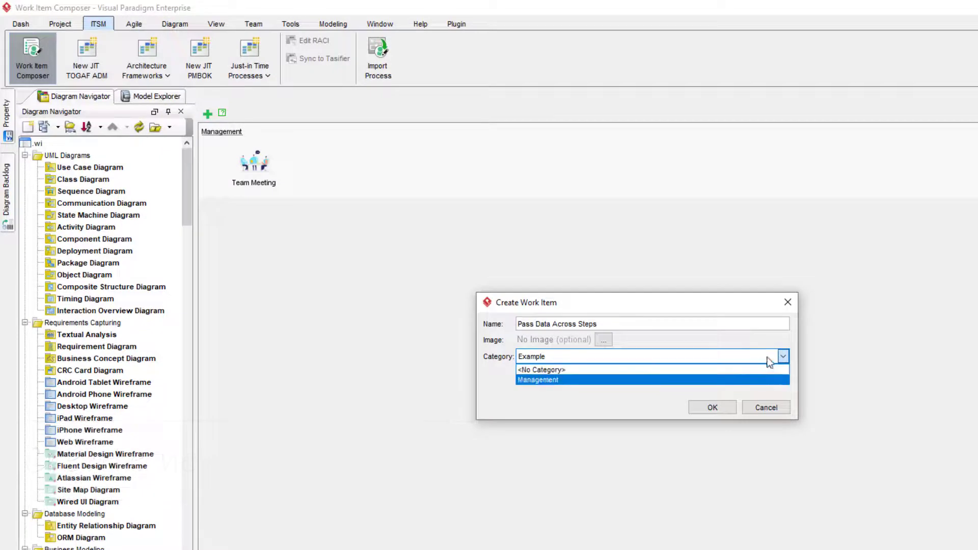
{"action": "left_click", "coordinate": [718, 406]}
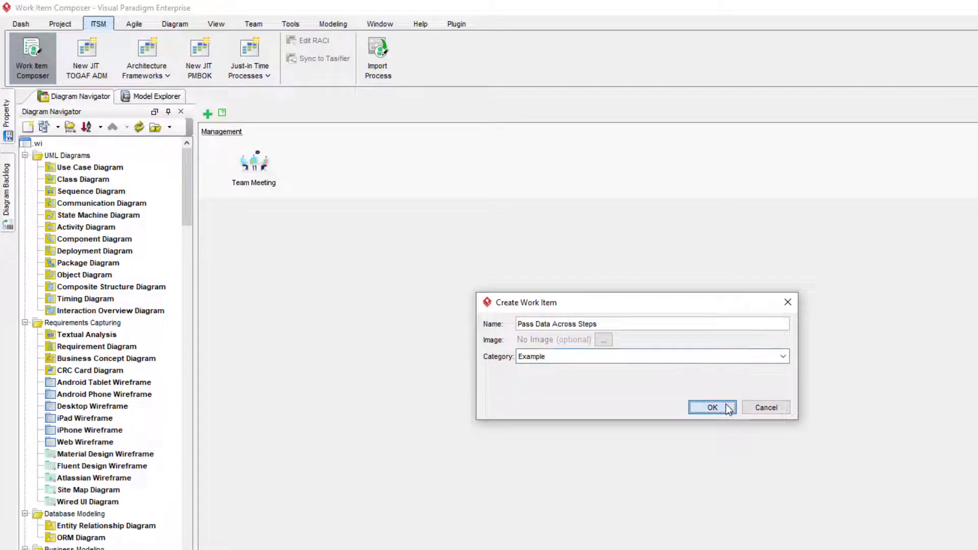
{"action": "right_click", "coordinate": [283, 181]}
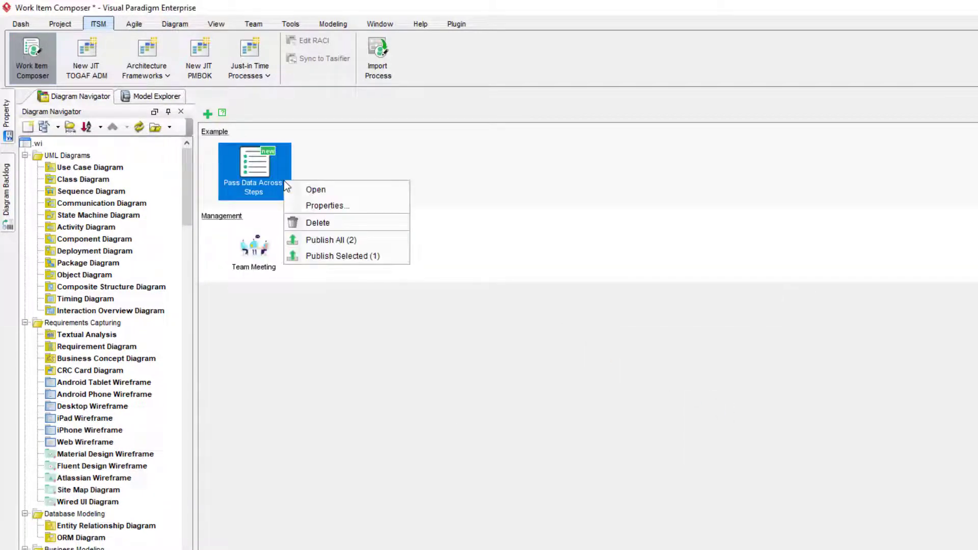
Give the work item steps 'Create Use Case Diagram' and 'Enter Use Case's Description', deleting the empty third step
{"action": "left_click", "coordinate": [360, 189]}
{"action": "left_click", "coordinate": [431, 169]}
{"action": "type", "text": "C"}
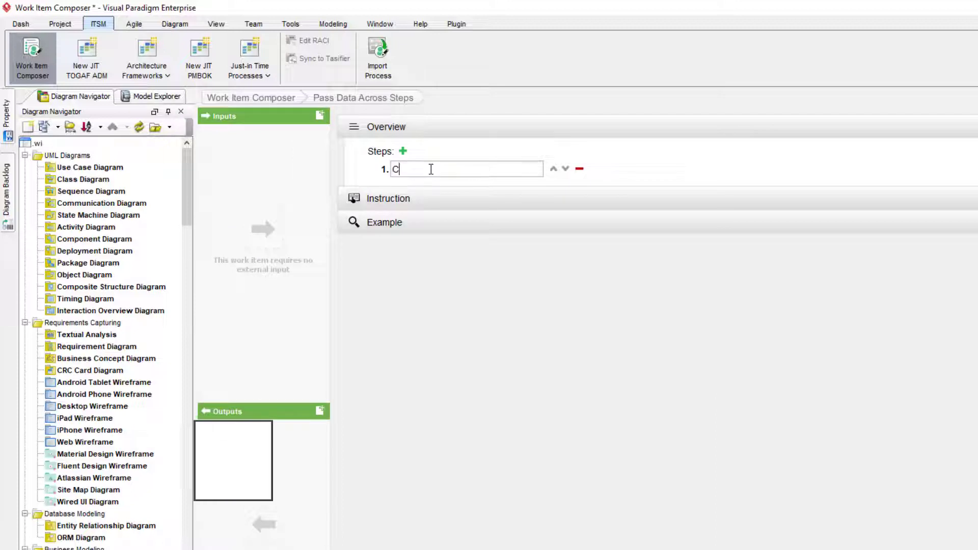
{"action": "type", "text": "reate Use Case Diagram"}
{"action": "key", "text": "Return"}
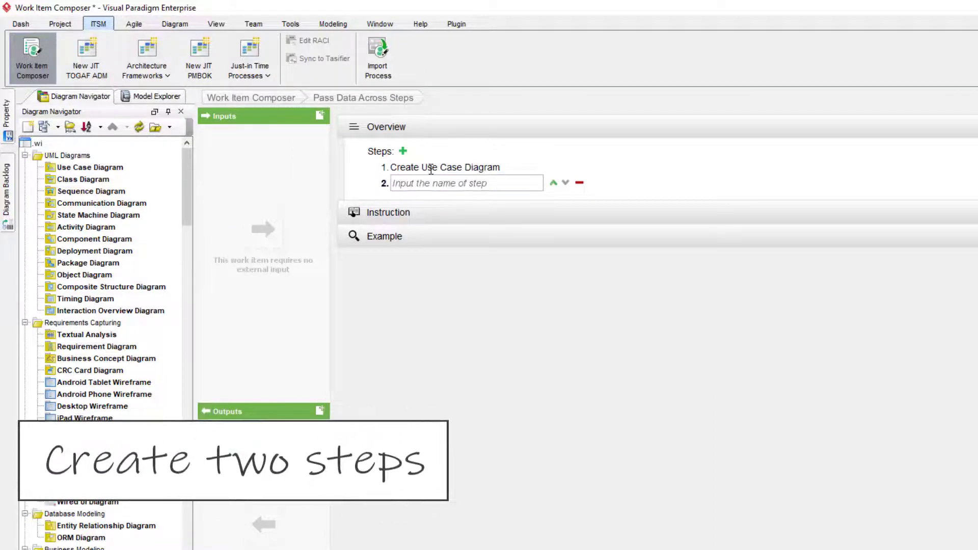
{"action": "type", "text": "Enter Use Case's Description"}
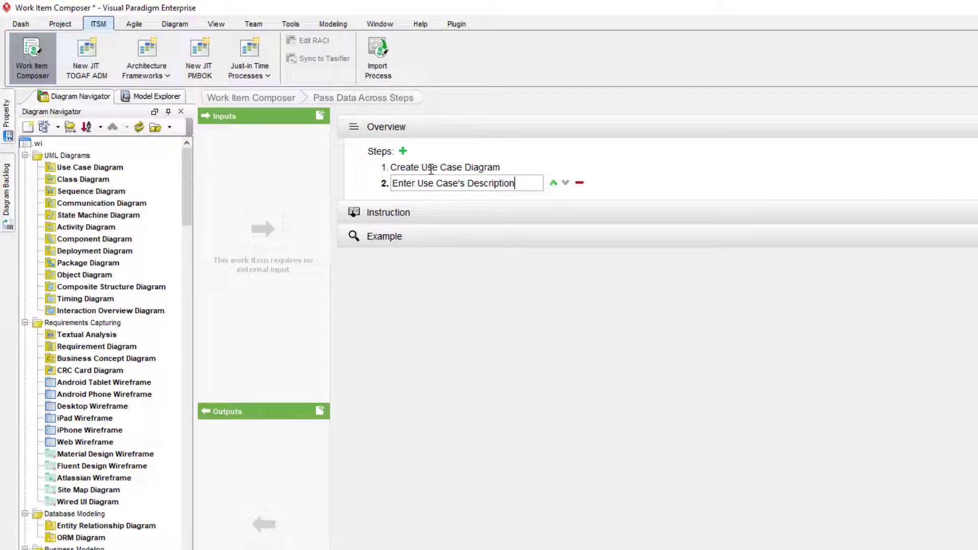
{"action": "key", "text": "Return"}
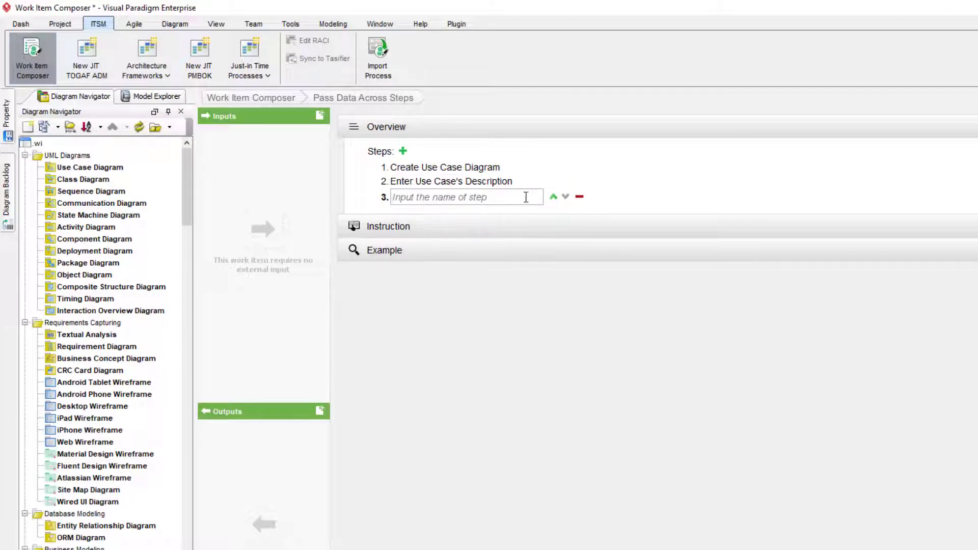
{"action": "left_click", "coordinate": [579, 197]}
{"action": "left_click", "coordinate": [593, 382]}
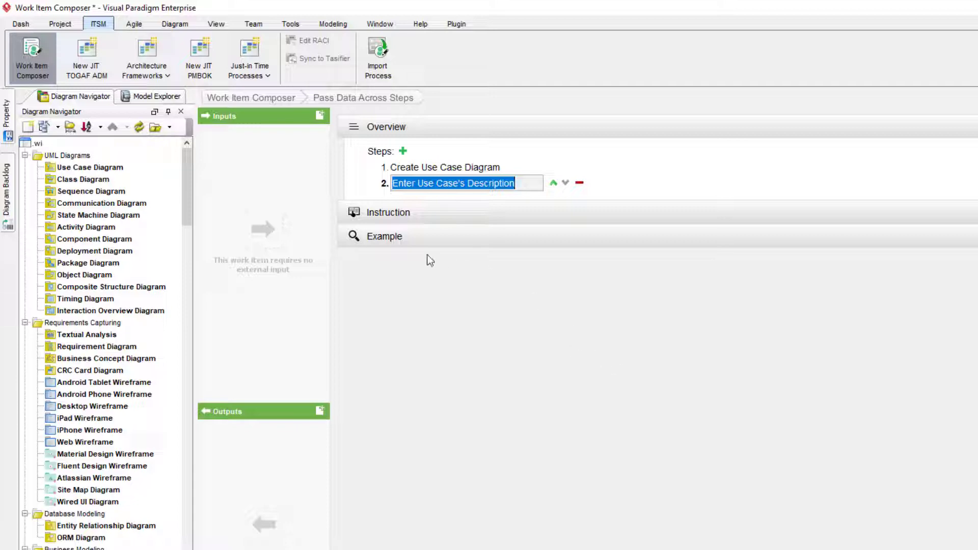
{"action": "left_click", "coordinate": [456, 169]}
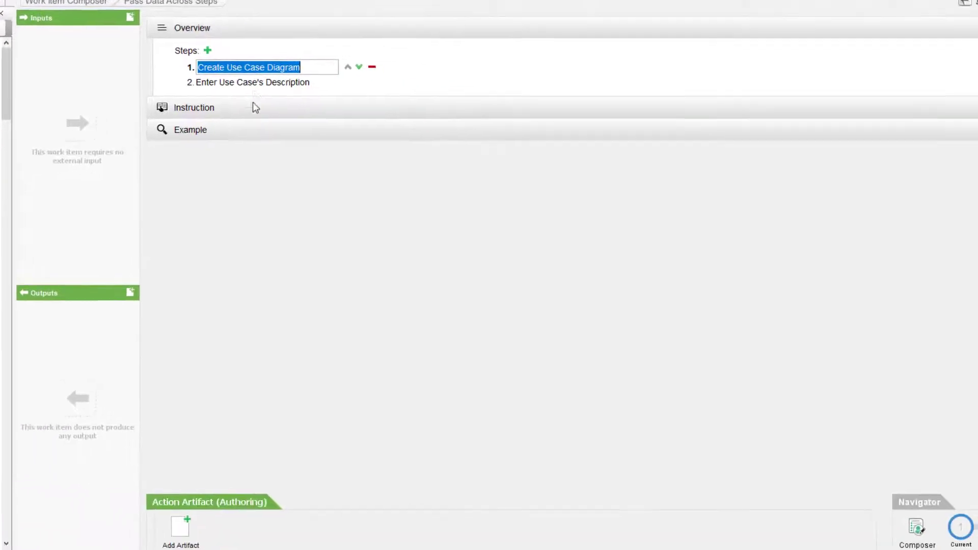
Add a Use Case Diagram artifact named 'General Use Case Diagram' to step 1
{"action": "left_click", "coordinate": [184, 530]}
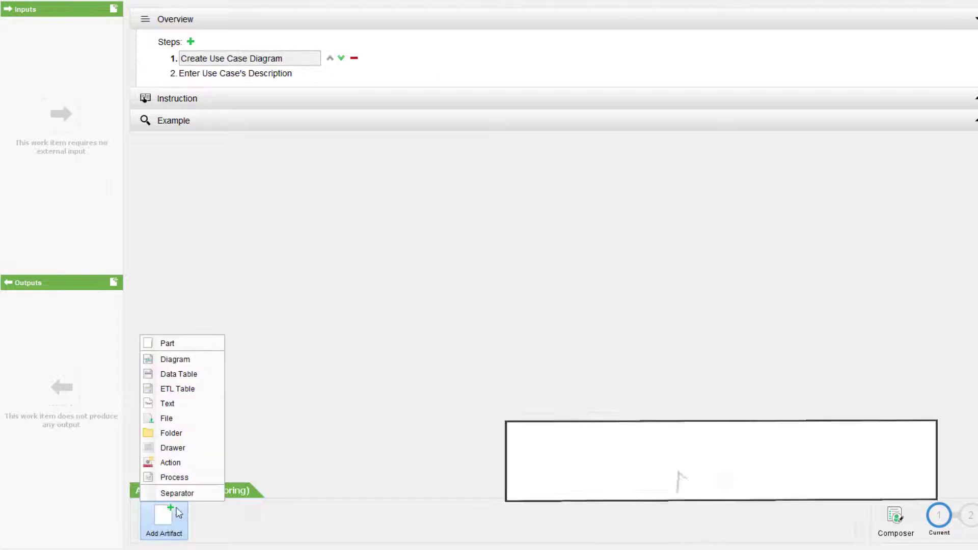
{"action": "left_click", "coordinate": [204, 360]}
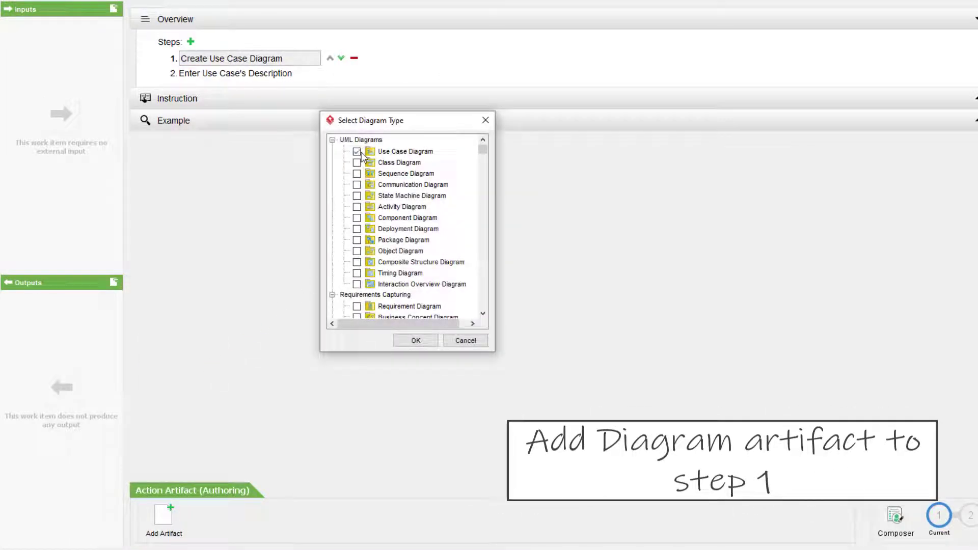
{"action": "left_click", "coordinate": [415, 340]}
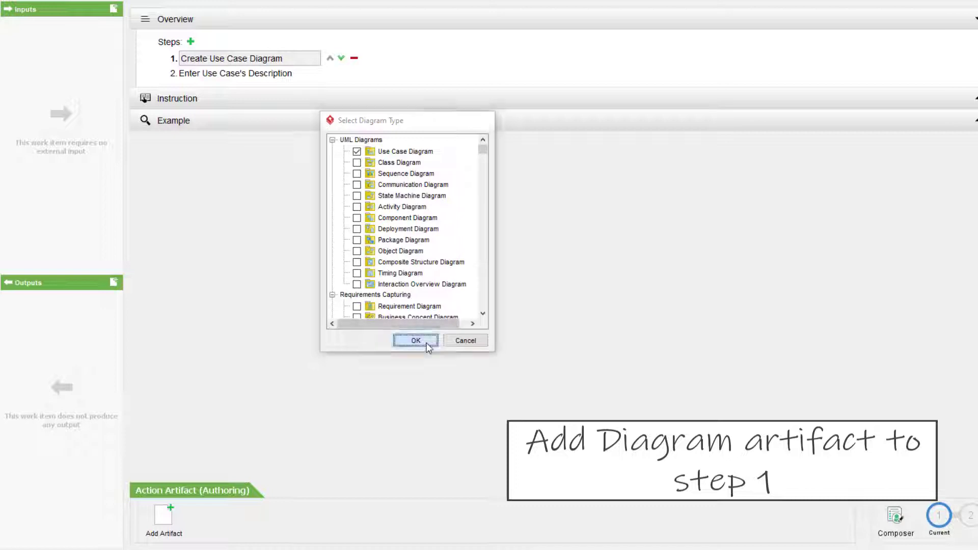
{"action": "type", "text": "General Use Ca"}
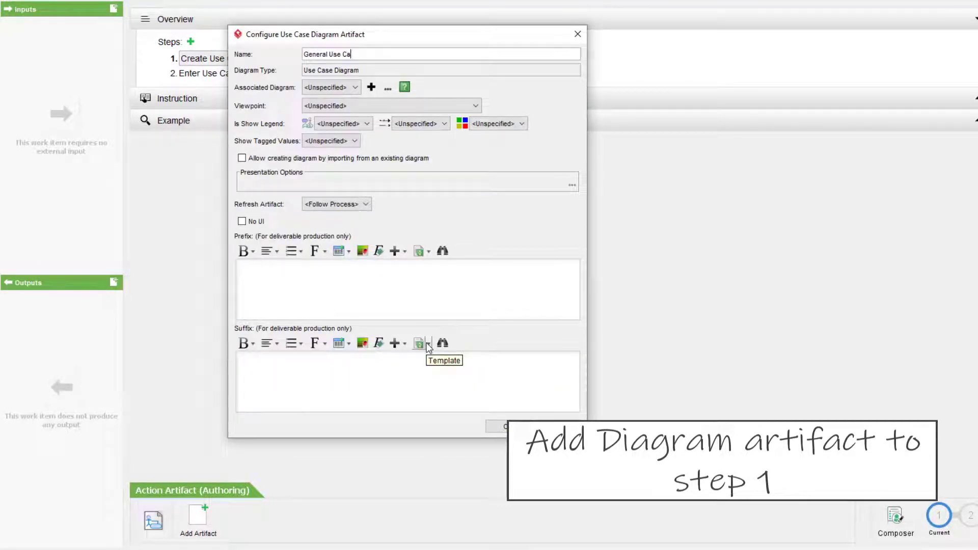
{"action": "type", "text": "se Diagram"}
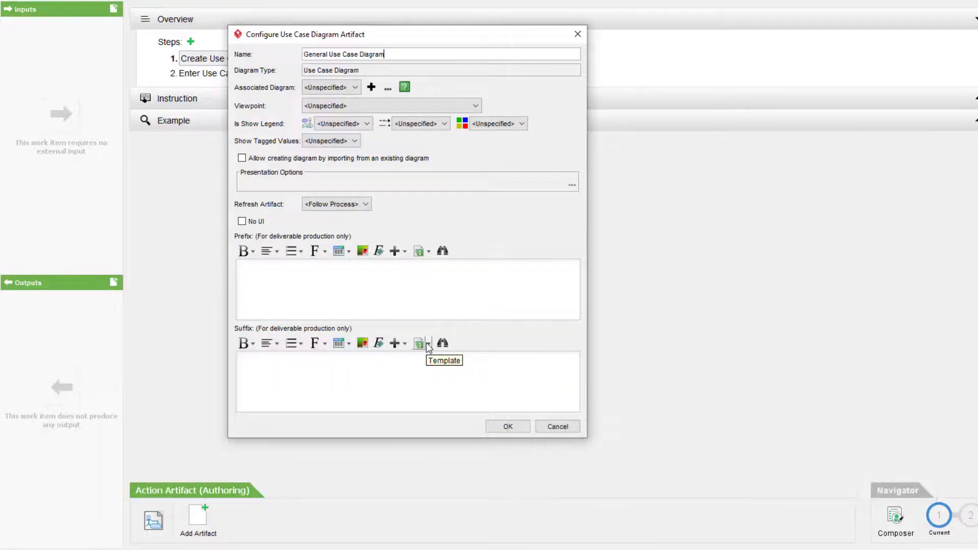
Associate the artifact with a new General Use Case Diagram in a new 'Example' scope
{"action": "left_click", "coordinate": [371, 87]}
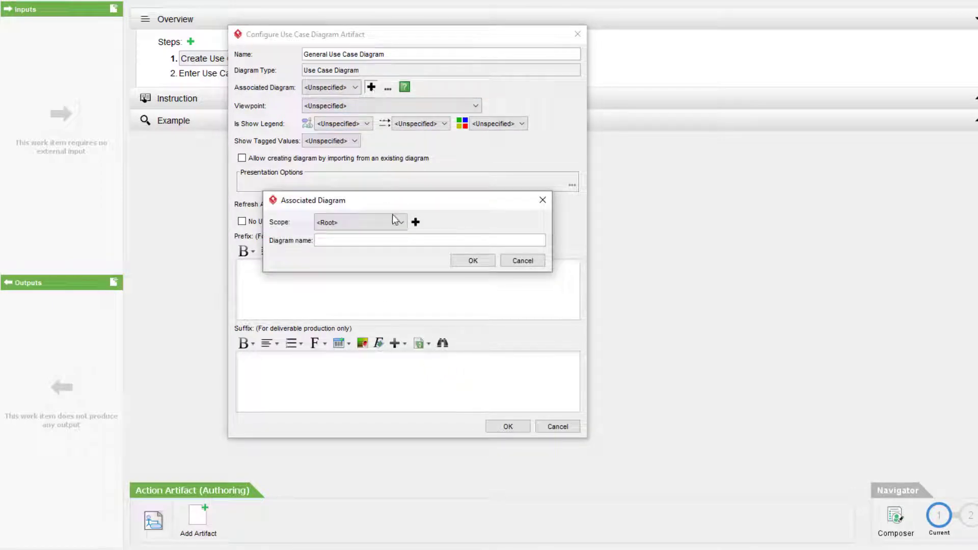
{"action": "left_click", "coordinate": [398, 223]}
{"action": "left_click", "coordinate": [416, 222]}
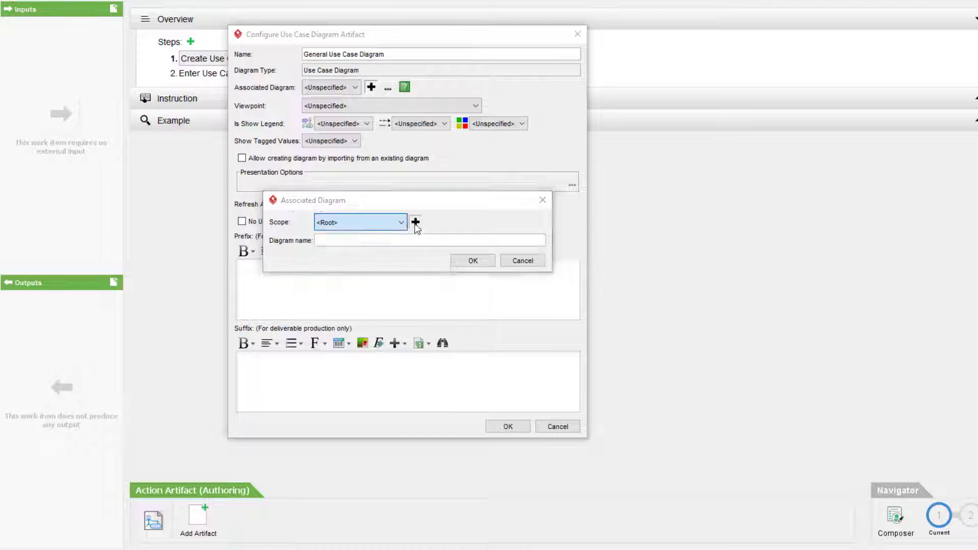
{"action": "left_click", "coordinate": [416, 222]}
{"action": "type", "text": "Exampl"}
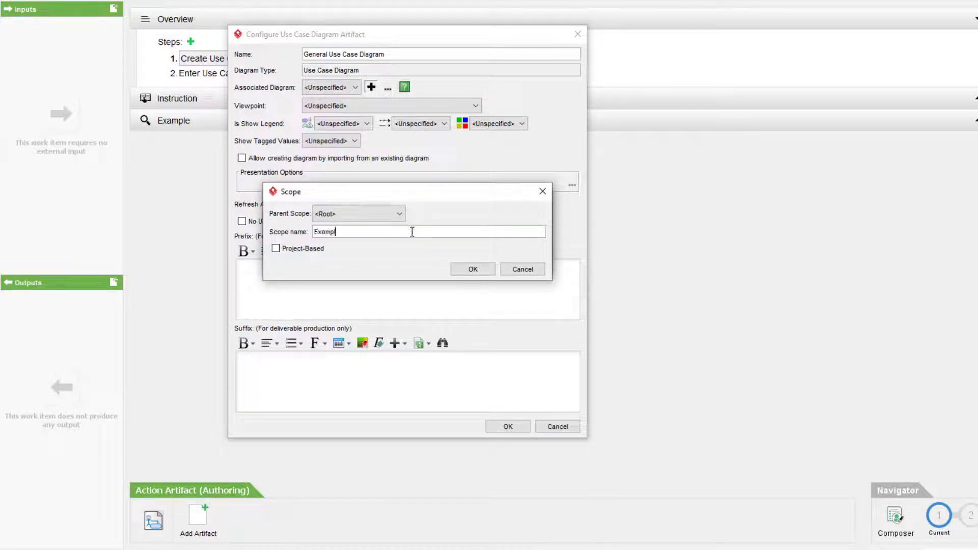
{"action": "type", "text": "e"}
{"action": "left_click", "coordinate": [470, 265]}
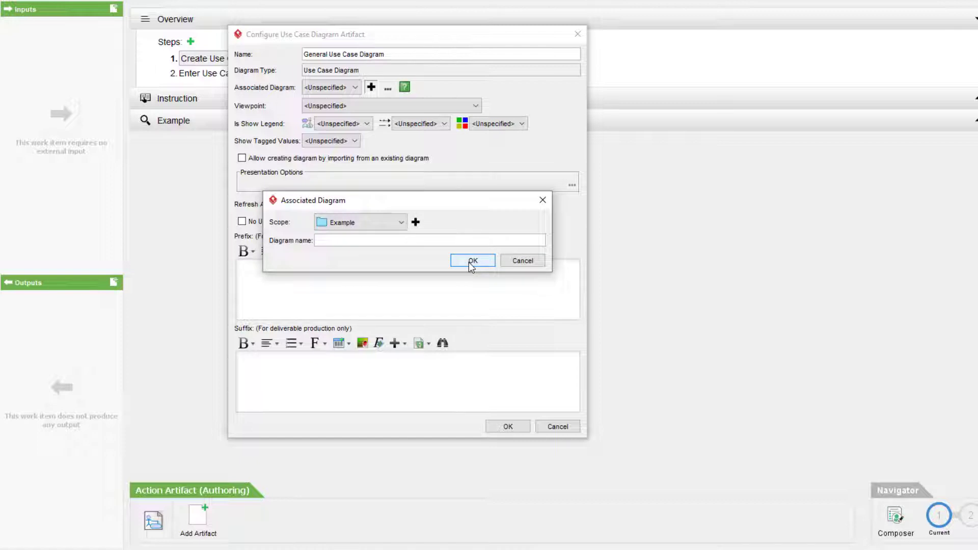
{"action": "left_click", "coordinate": [415, 243]}
{"action": "type", "text": "General Use Case Diagram"}
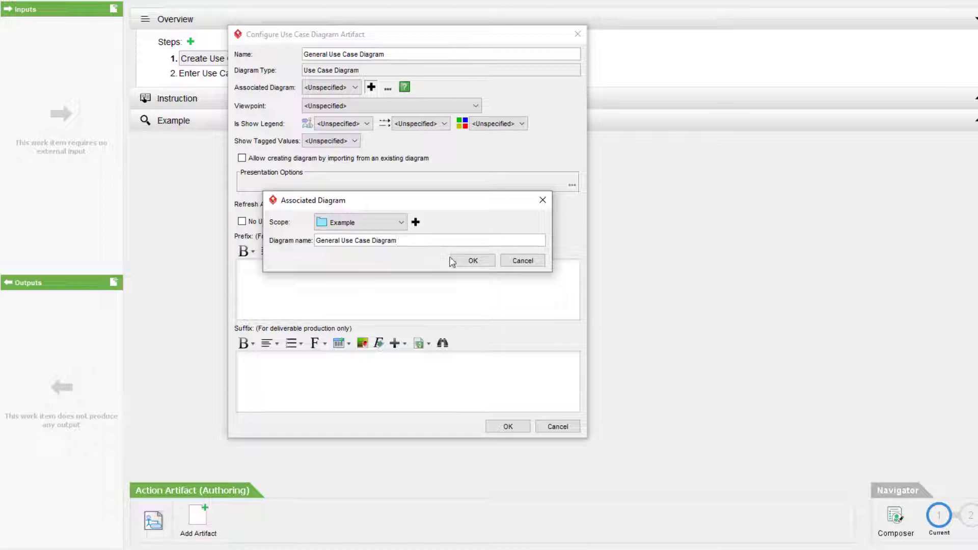
{"action": "left_click", "coordinate": [473, 262]}
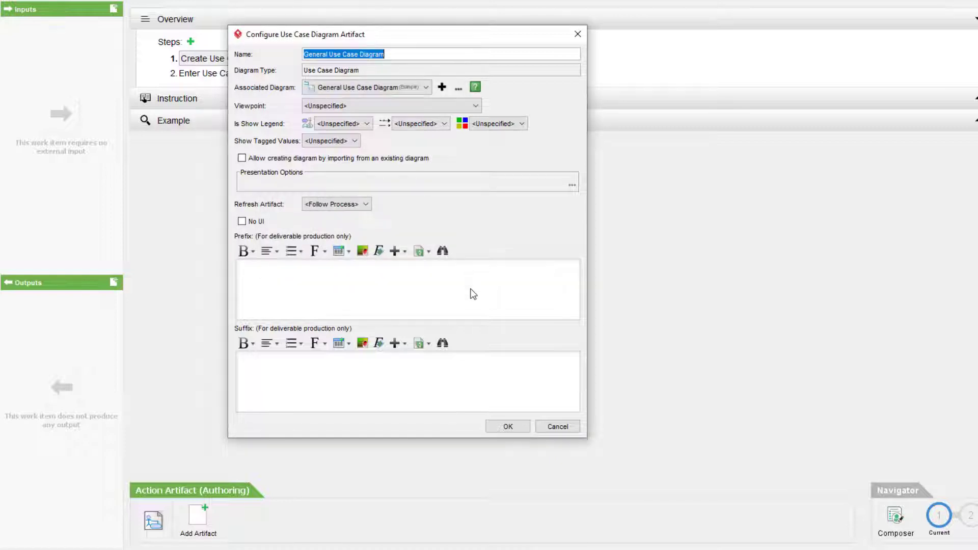
{"action": "left_click", "coordinate": [508, 426]}
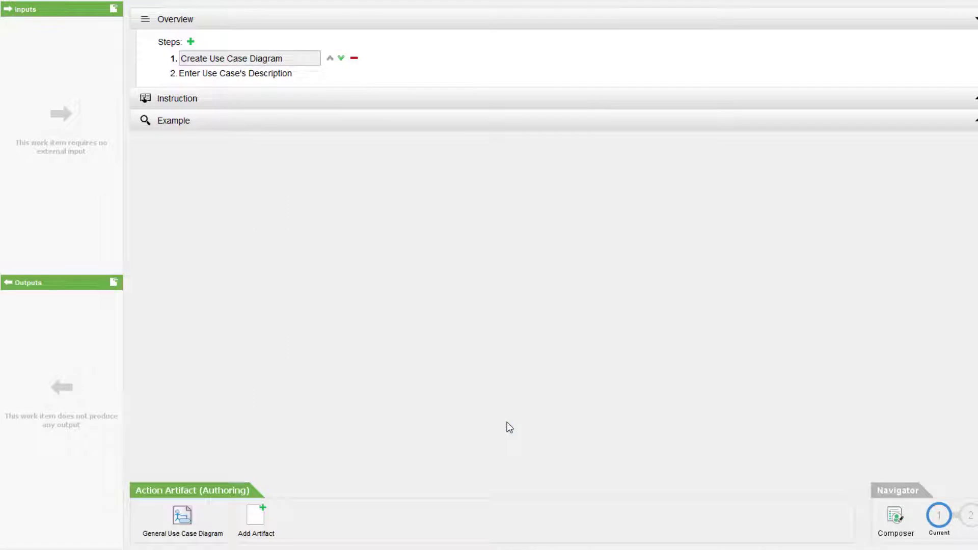
Add a 'Use Case Details' Data Table artifact to step 2 with scope Example
{"action": "left_click", "coordinate": [254, 74]}
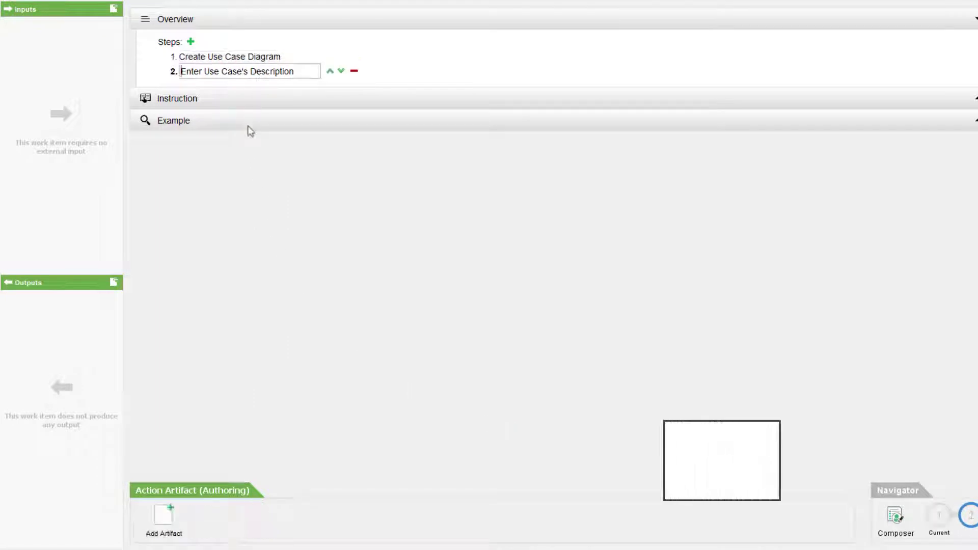
{"action": "left_click", "coordinate": [170, 522]}
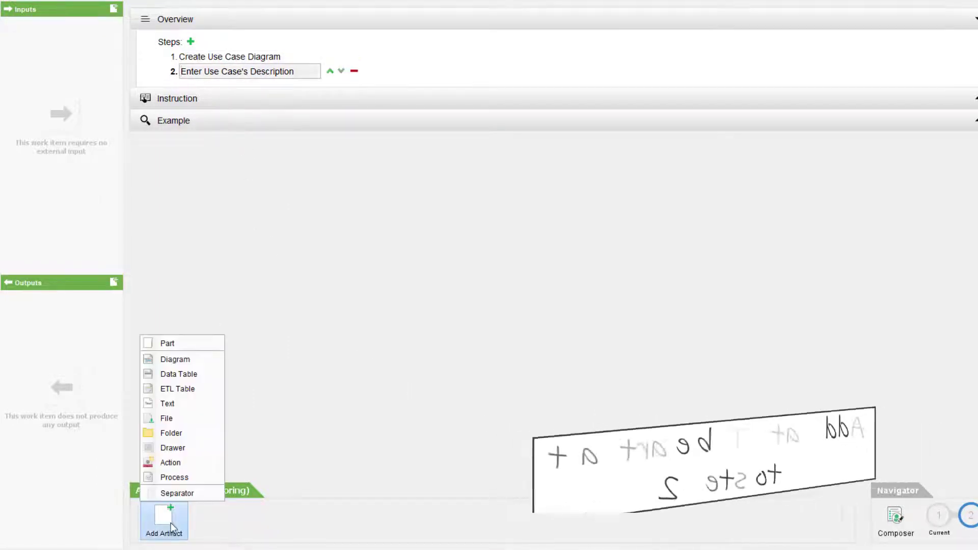
{"action": "left_click", "coordinate": [222, 375]}
{"action": "type", "text": "Use Case Details"}
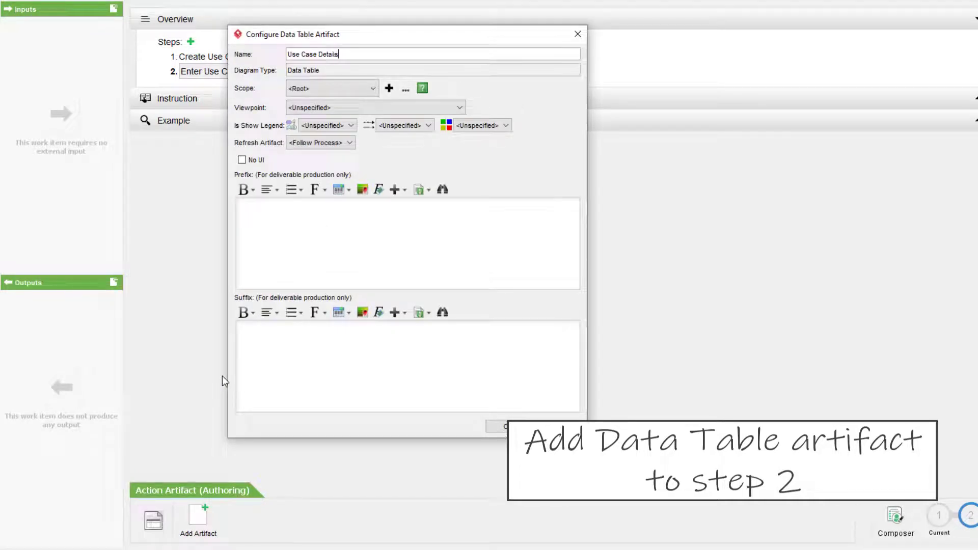
{"action": "left_click", "coordinate": [372, 88]}
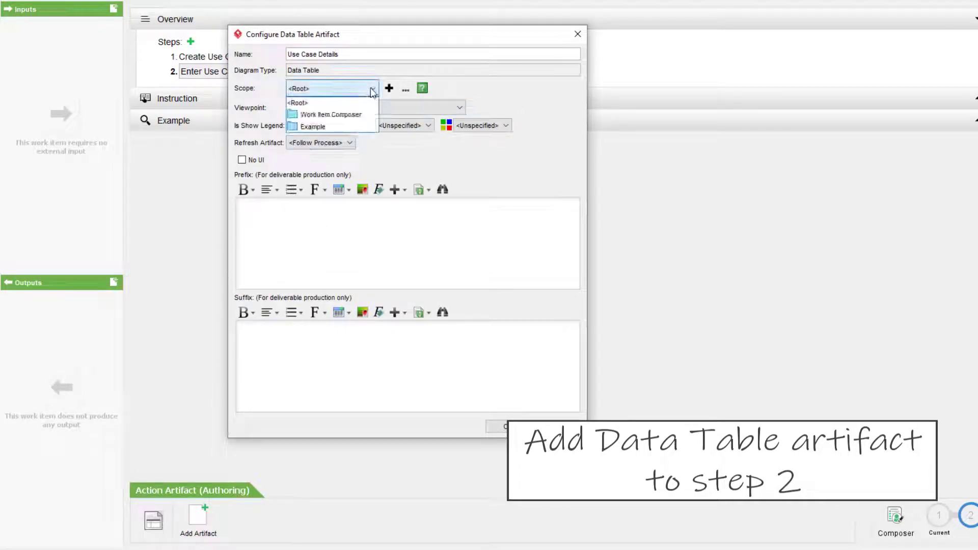
{"action": "left_click", "coordinate": [350, 127]}
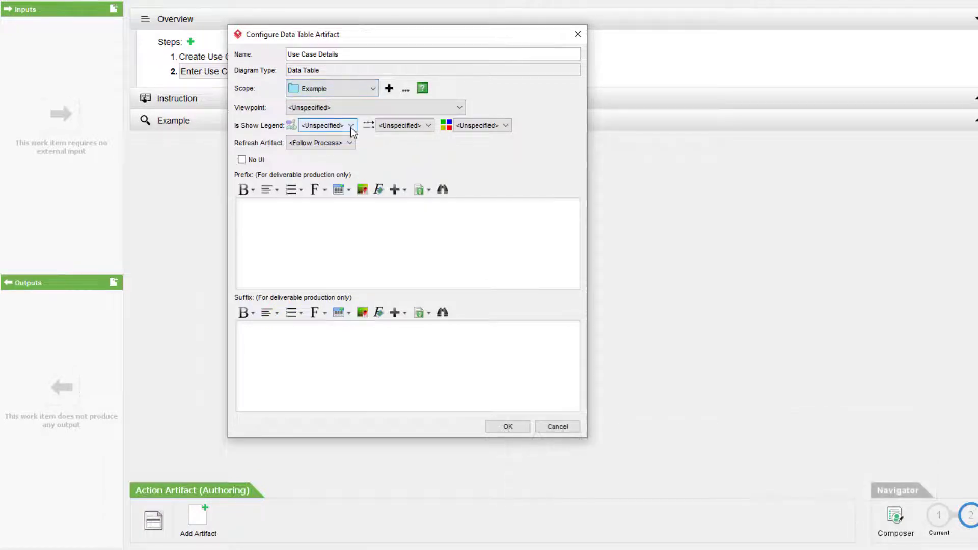
{"action": "left_click", "coordinate": [508, 426]}
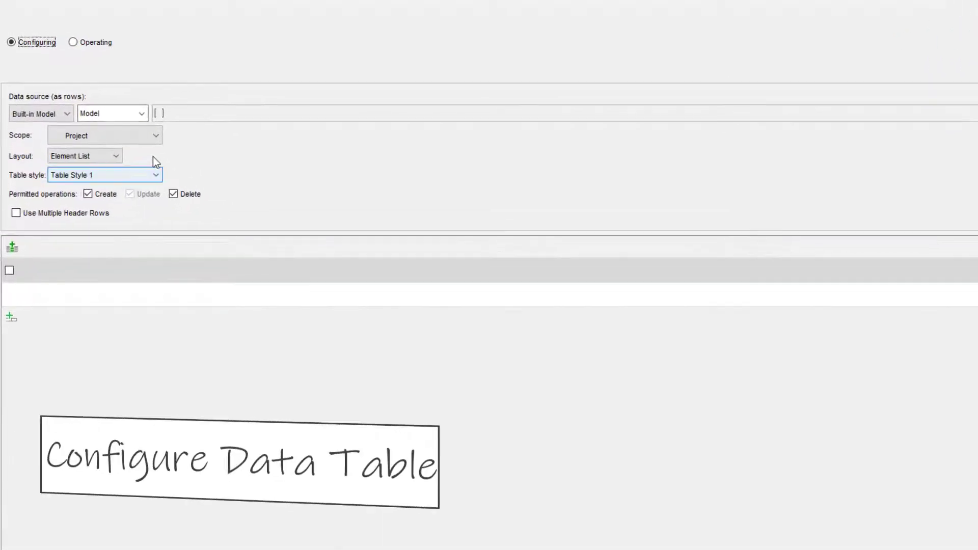
Make the table rows Use Case elements, limited to the artifact scope set to the Example folder
{"action": "left_click", "coordinate": [142, 114]}
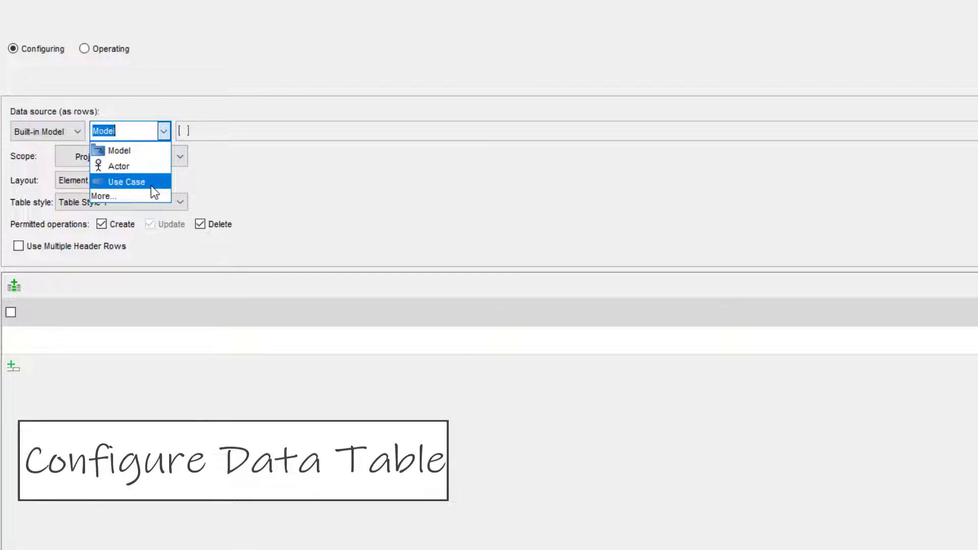
{"action": "left_click", "coordinate": [151, 185]}
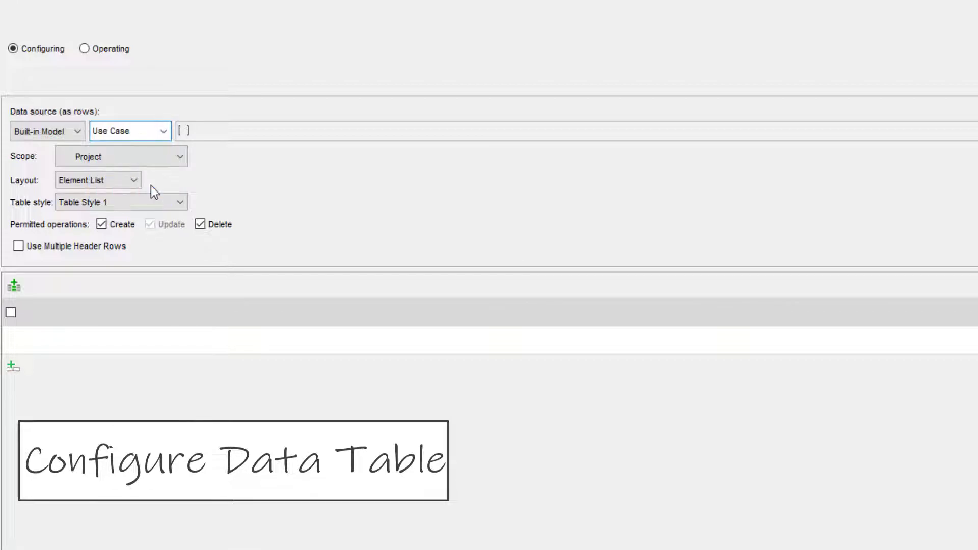
{"action": "left_click", "coordinate": [180, 156]}
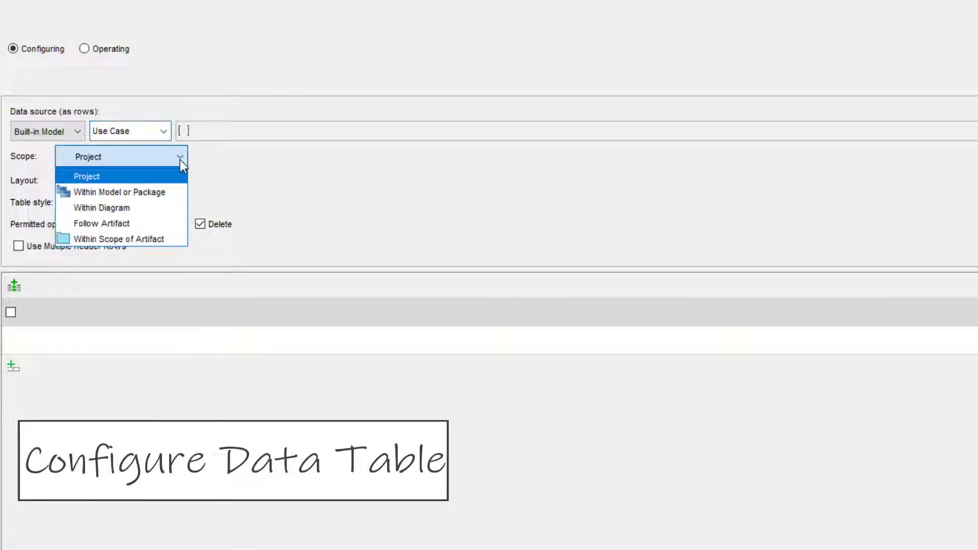
{"action": "left_click", "coordinate": [173, 240]}
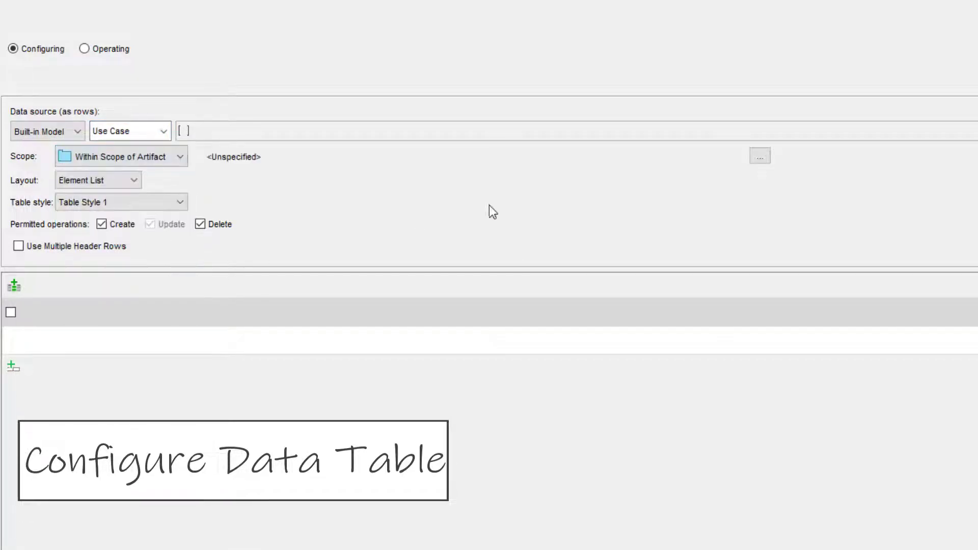
{"action": "left_click", "coordinate": [760, 157]}
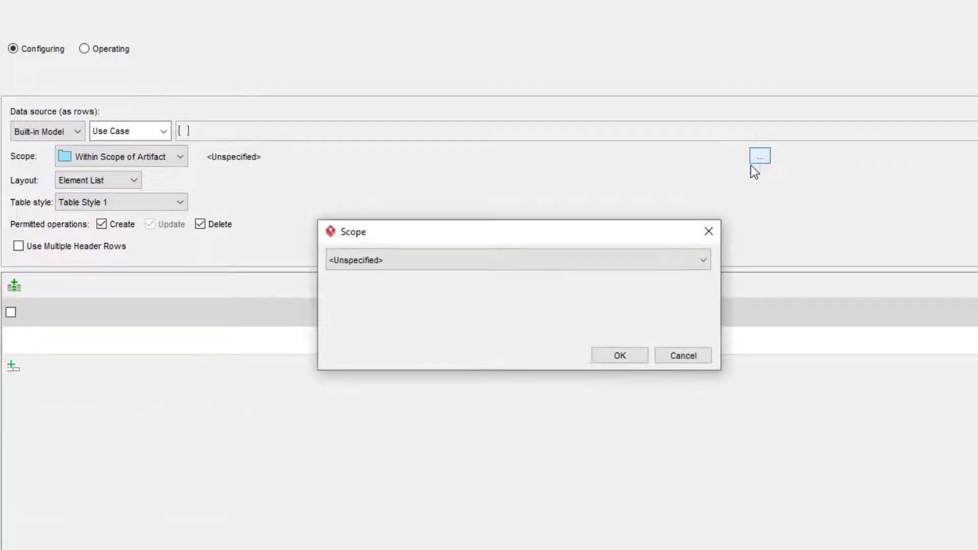
{"action": "left_click", "coordinate": [651, 263]}
{"action": "left_click", "coordinate": [457, 308]}
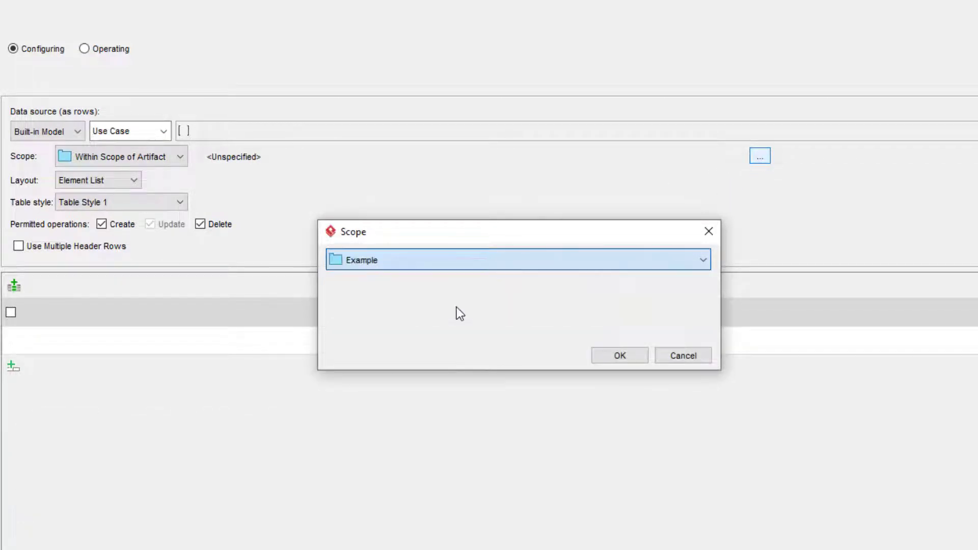
{"action": "left_click", "coordinate": [620, 355]}
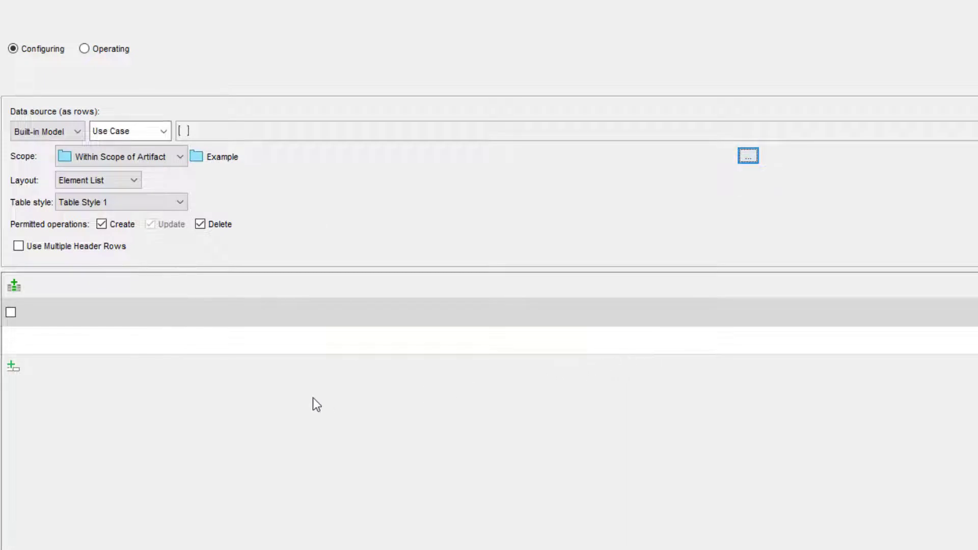
Add a Name property column and a 'Description' column bound to the description property
{"action": "left_click", "coordinate": [20, 292]}
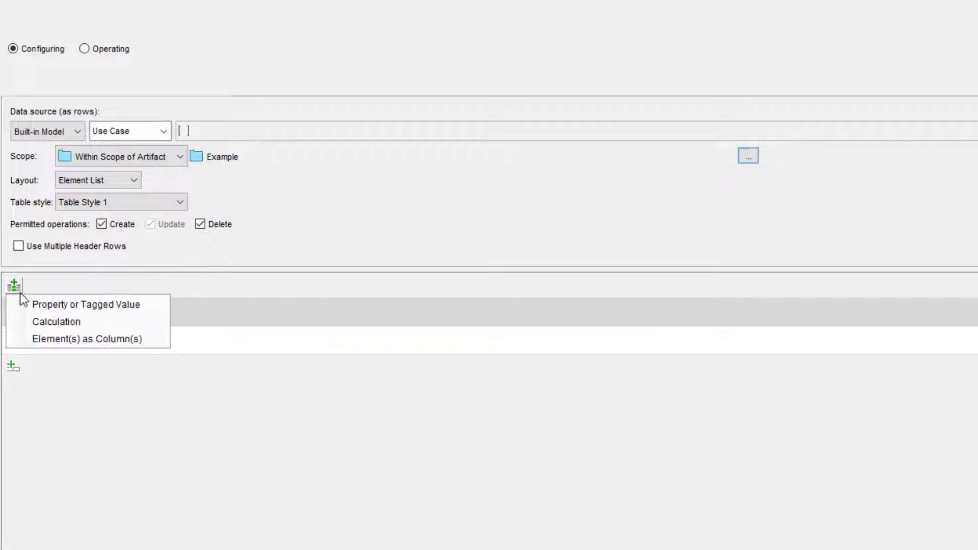
{"action": "left_click", "coordinate": [109, 308]}
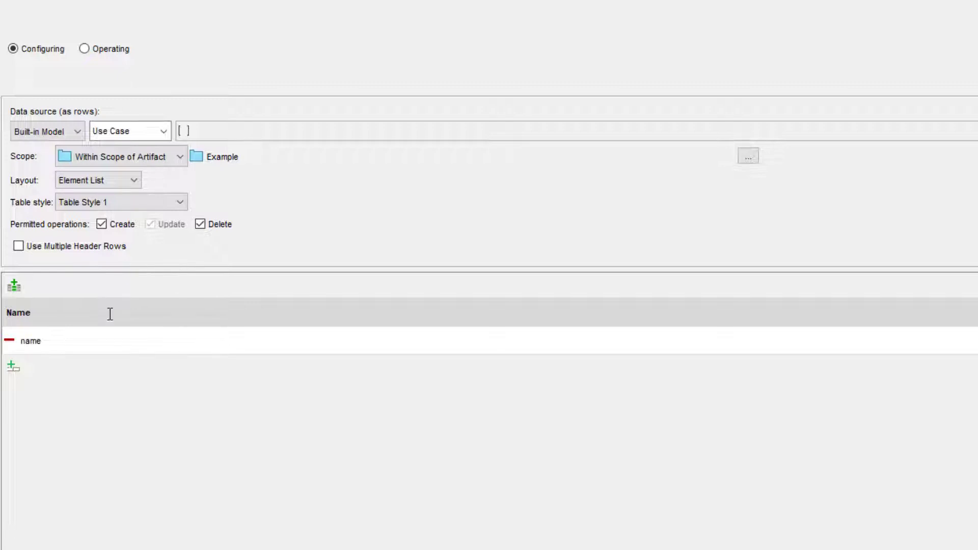
{"action": "left_click", "coordinate": [14, 293]}
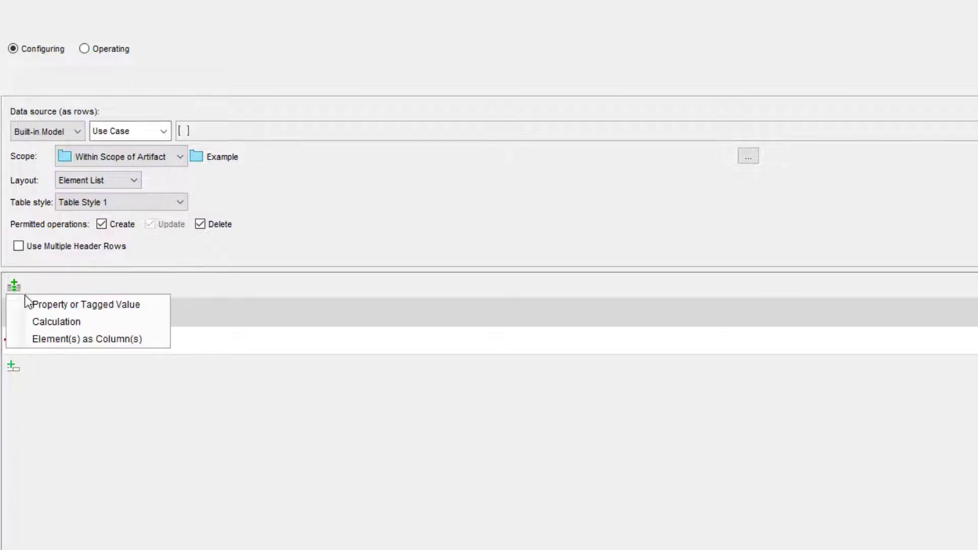
{"action": "left_click", "coordinate": [81, 306]}
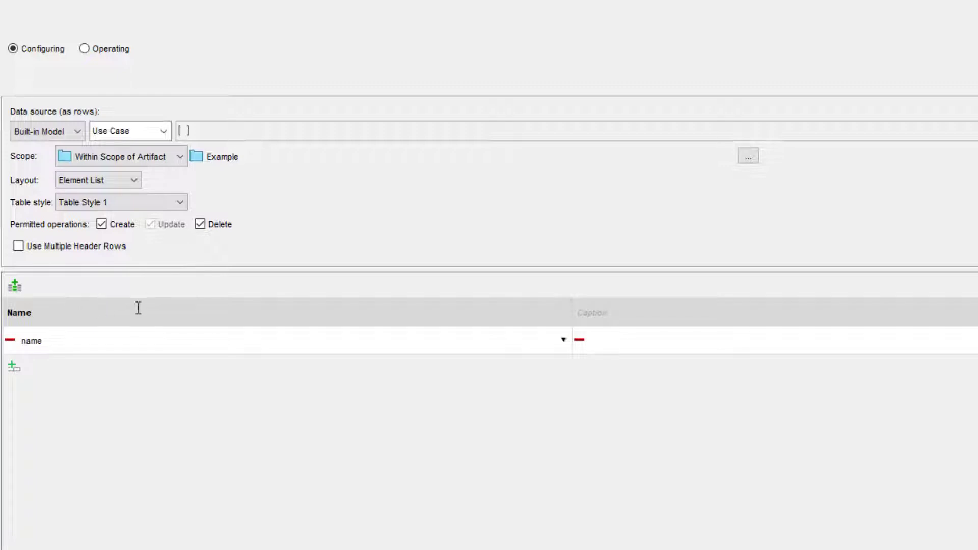
{"action": "left_click", "coordinate": [593, 314]}
{"action": "type", "text": "Description"}
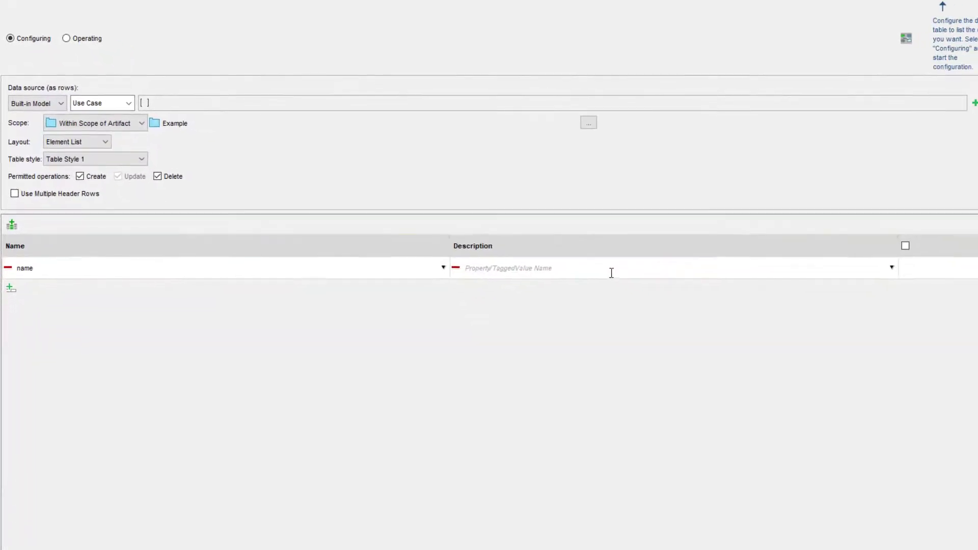
{"action": "left_click", "coordinate": [894, 266]}
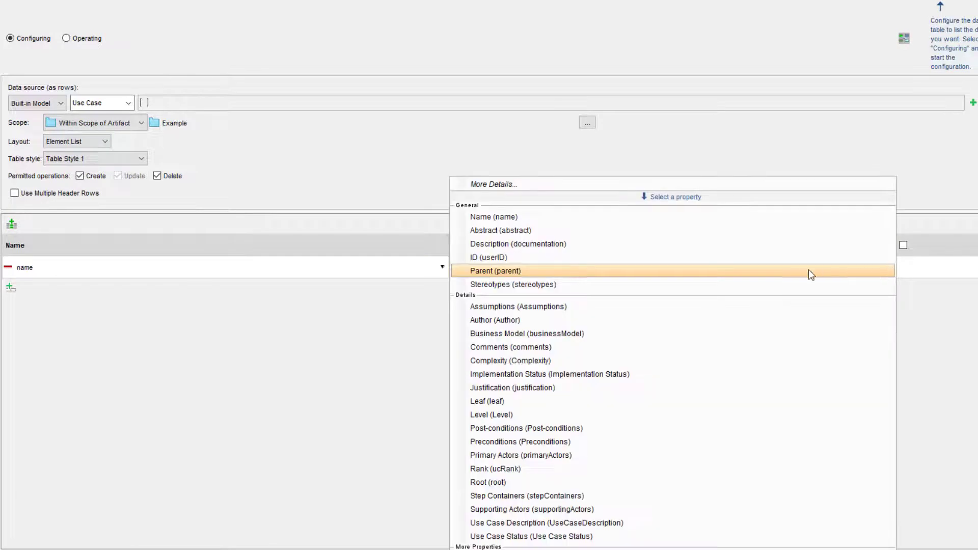
{"action": "left_click", "coordinate": [614, 249]}
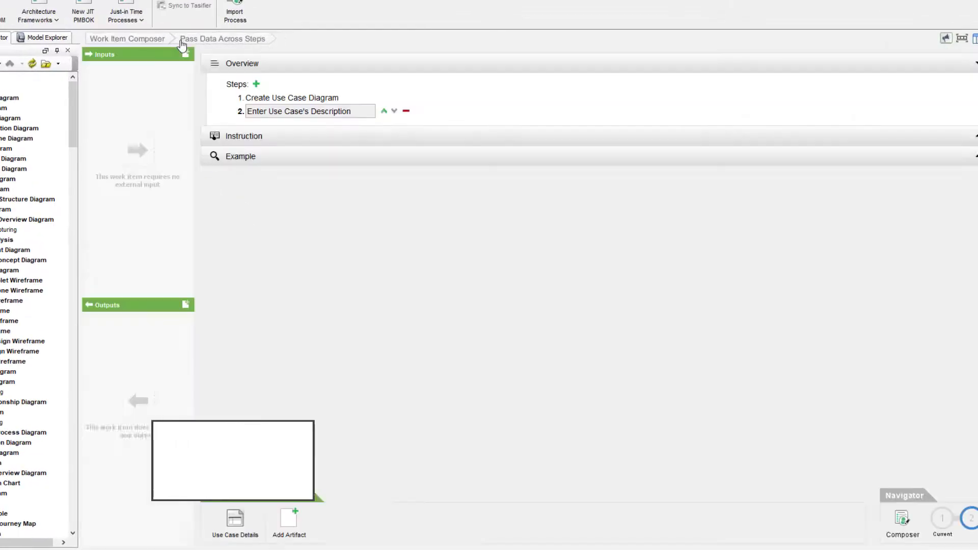
Publish Pass Data Across Steps, saving the project, and return to Just-in-Time Process Map1
{"action": "left_click", "coordinate": [139, 40]}
{"action": "left_click", "coordinate": [962, 53]}
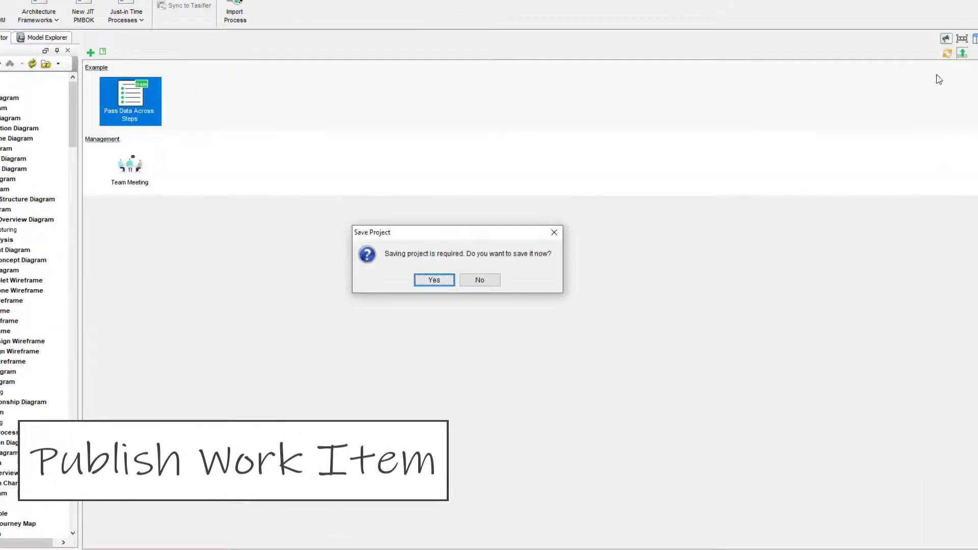
{"action": "left_click", "coordinate": [439, 280]}
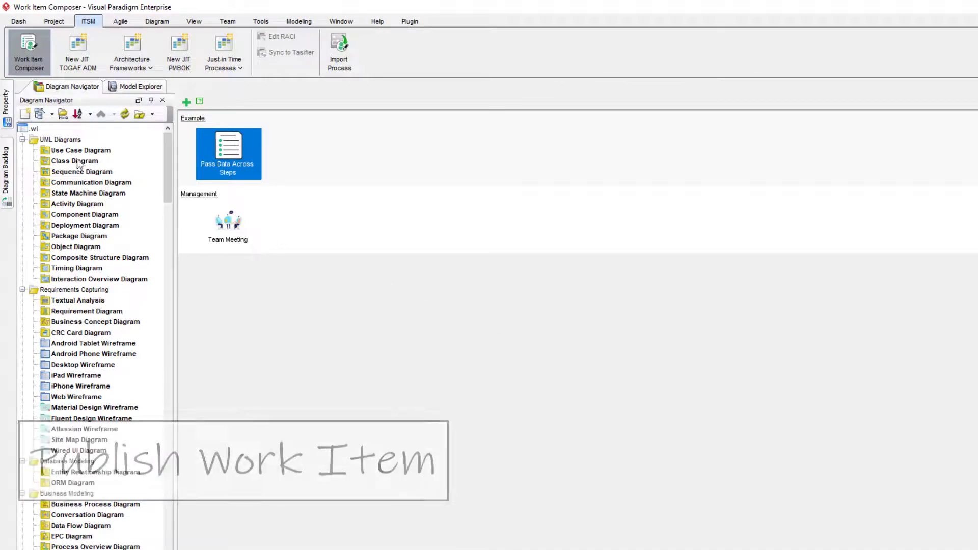
{"action": "left_click", "coordinate": [43, 69]}
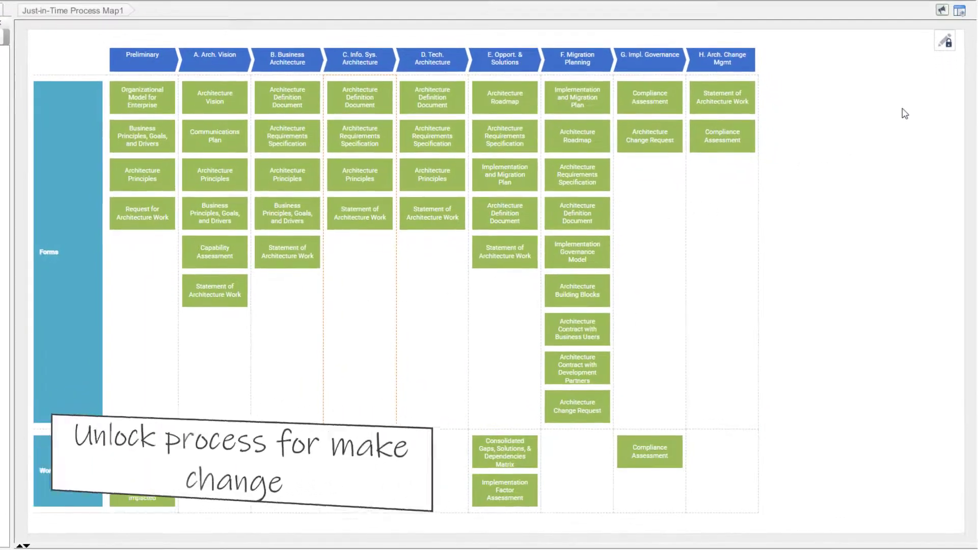
Unlock the process map and drag Pass Data Across Steps from the Example gallery into column C
{"action": "left_click", "coordinate": [945, 42]}
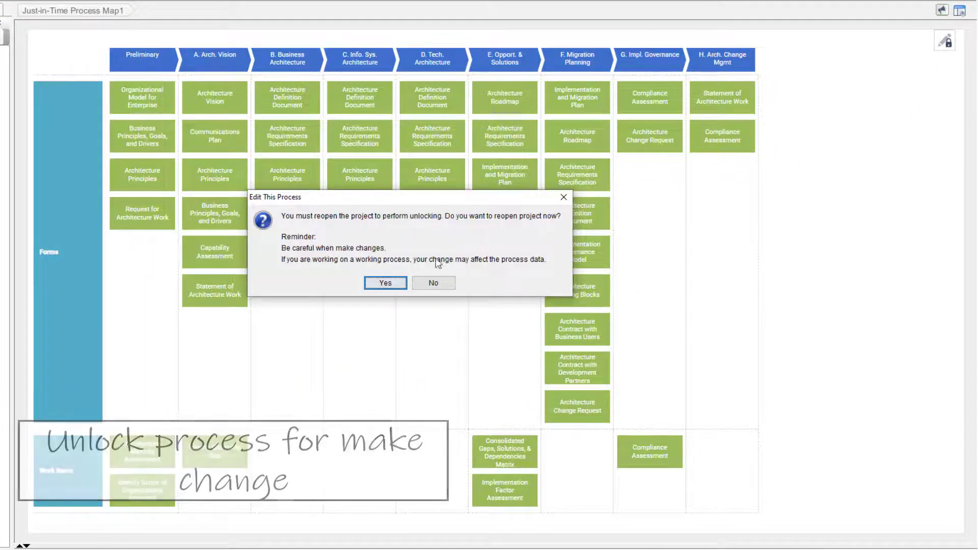
{"action": "left_click", "coordinate": [385, 283]}
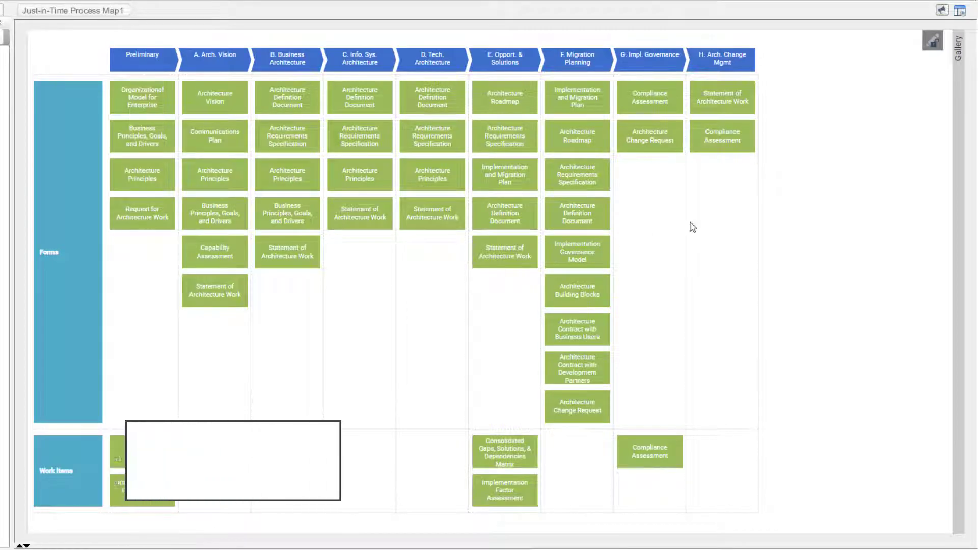
{"action": "left_click", "coordinate": [957, 49]}
{"action": "left_click", "coordinate": [943, 52]}
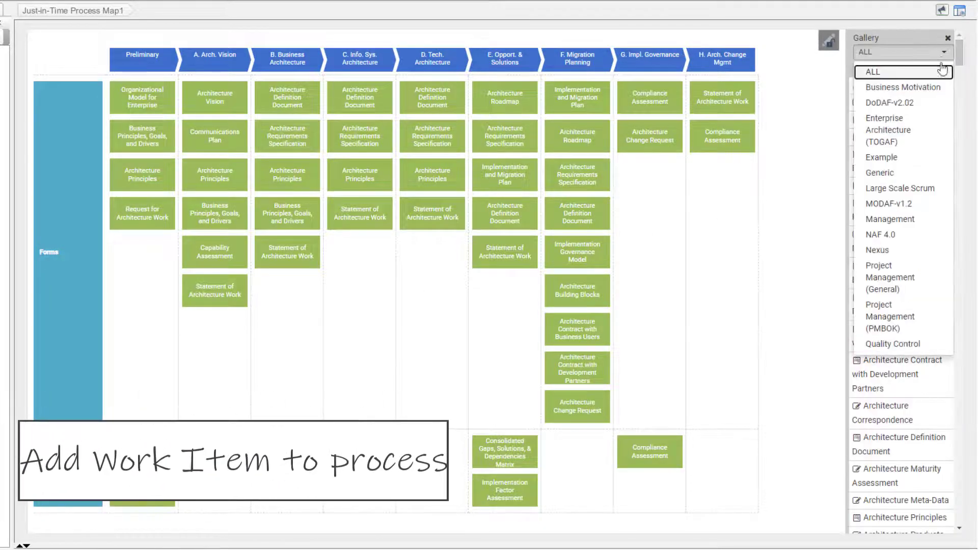
{"action": "left_click", "coordinate": [921, 159]}
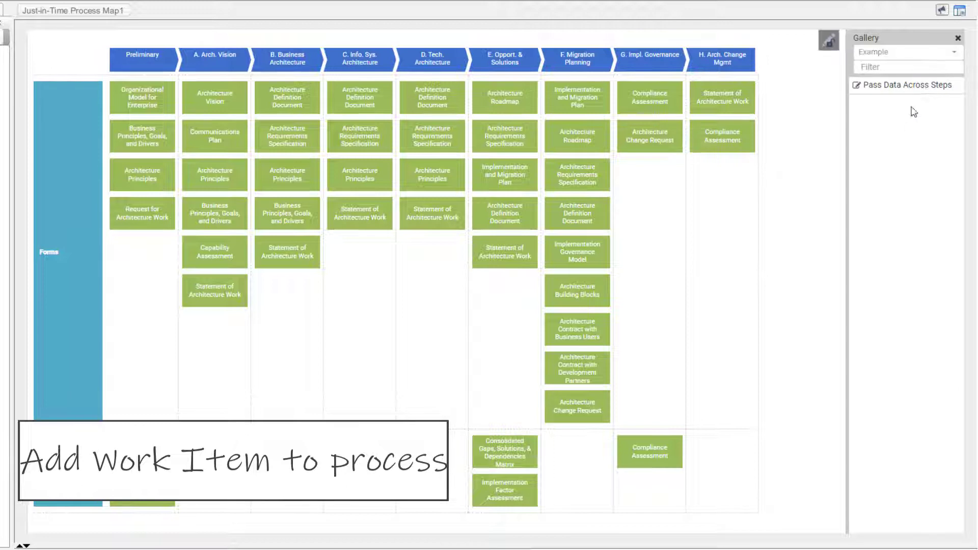
{"action": "left_click_drag", "start_coordinate": [906, 85], "coordinate": [331, 238]}
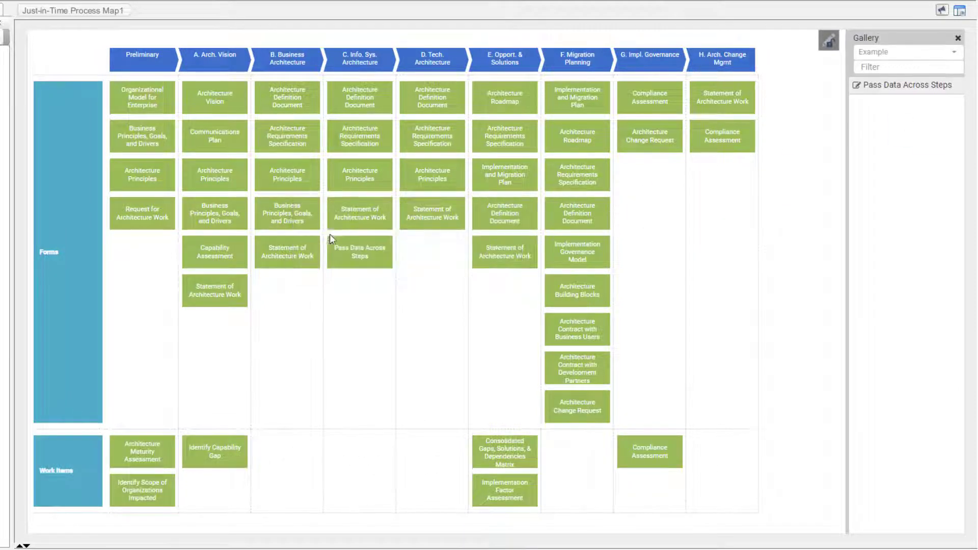
Lock the process map again and open the Pass Data Across Steps work item
{"action": "left_click", "coordinate": [834, 43]}
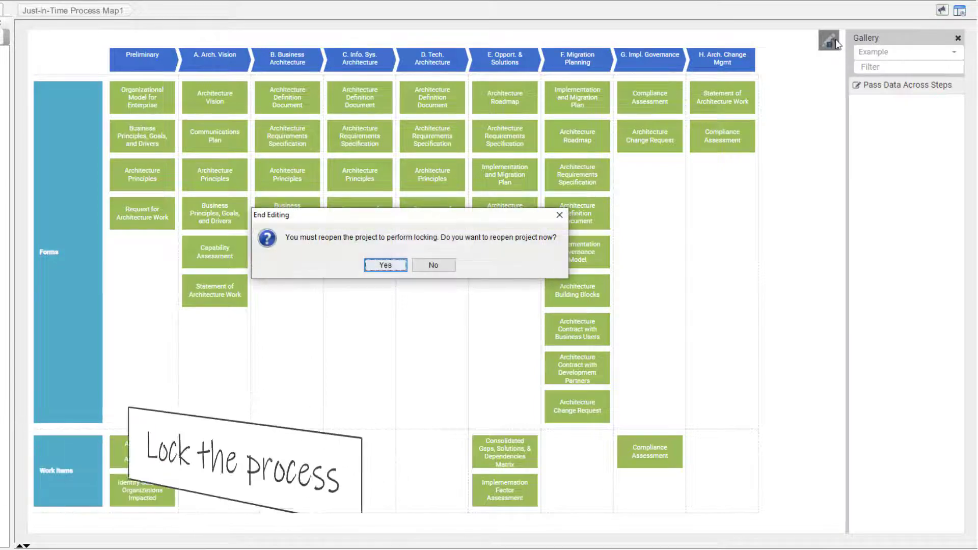
{"action": "left_click", "coordinate": [385, 266]}
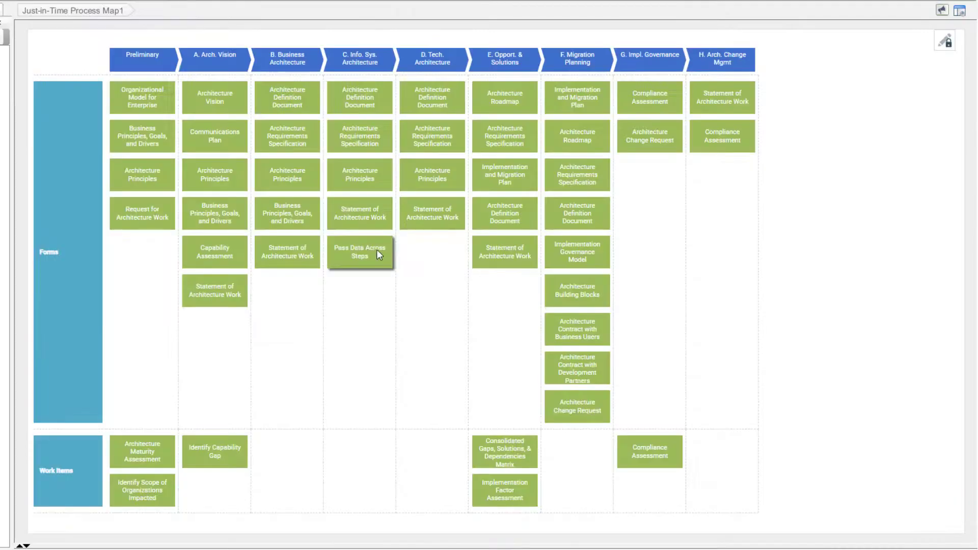
{"action": "double_click", "coordinate": [377, 250]}
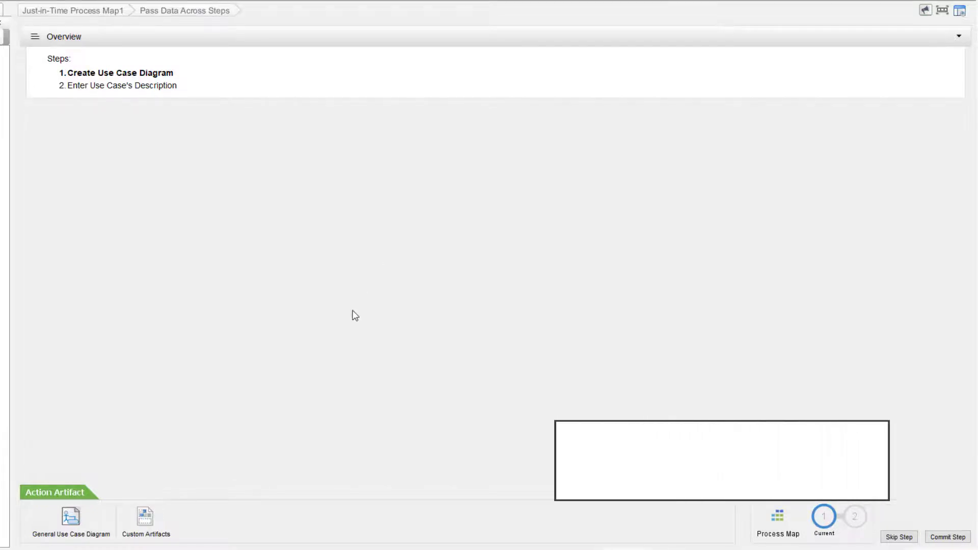
Draw a Customer actor associated with a 'Place Order' use case in the General Use Case Diagram
{"action": "left_click", "coordinate": [94, 529]}
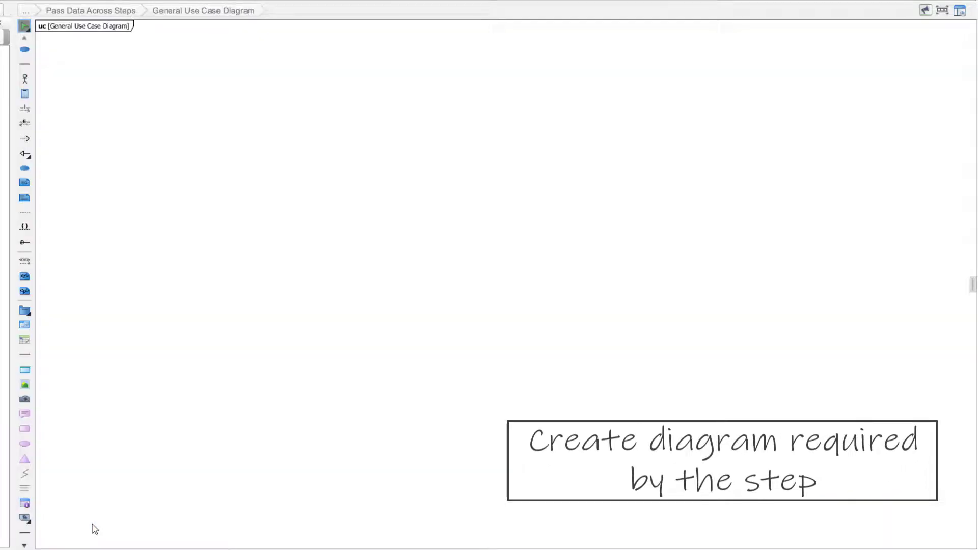
{"action": "left_click", "coordinate": [25, 79]}
{"action": "left_click", "coordinate": [121, 105]}
{"action": "type", "text": "Customer"}
{"action": "left_click", "coordinate": [228, 142]}
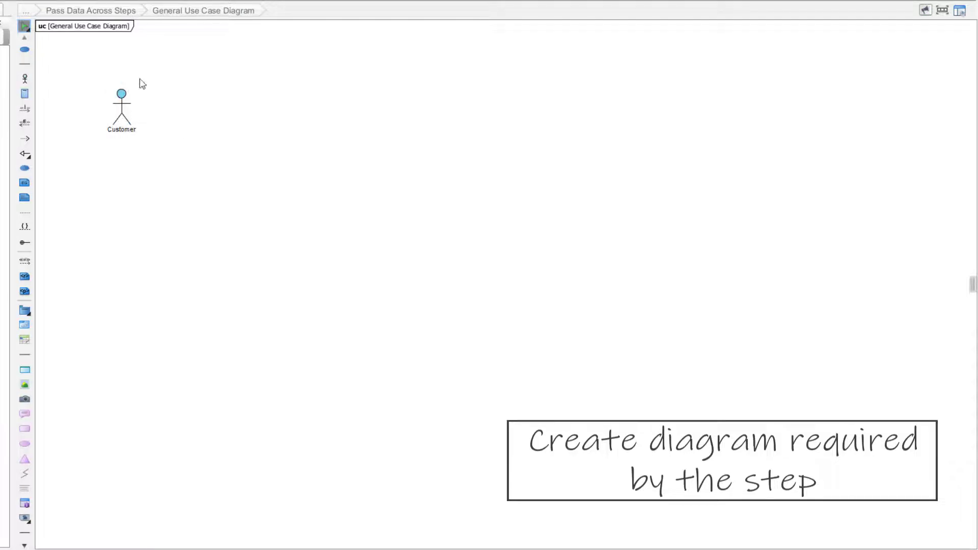
{"action": "left_click_drag", "start_coordinate": [140, 81], "coordinate": [198, 94]}
{"action": "type", "text": "Place Order"}
{"action": "left_click", "coordinate": [150, 165]}
Add a 'Sales Staff' actor associated with a 'Process Order' use case
{"action": "left_click", "coordinate": [25, 79]}
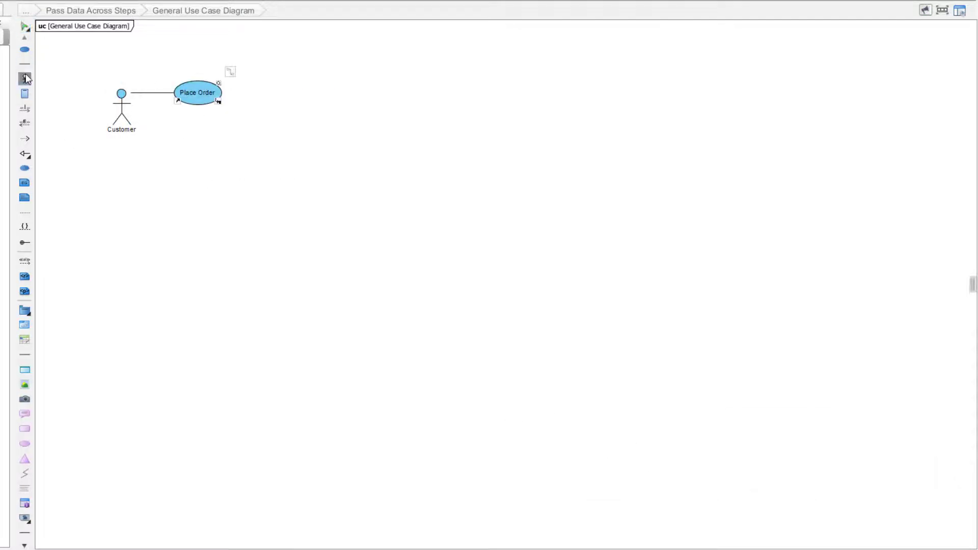
{"action": "left_click", "coordinate": [126, 185]}
{"action": "type", "text": "Sales Staff"}
{"action": "left_click_drag", "start_coordinate": [145, 159], "coordinate": [215, 178]}
{"action": "type", "text": "Process Order"}
{"action": "left_click", "coordinate": [233, 237]}
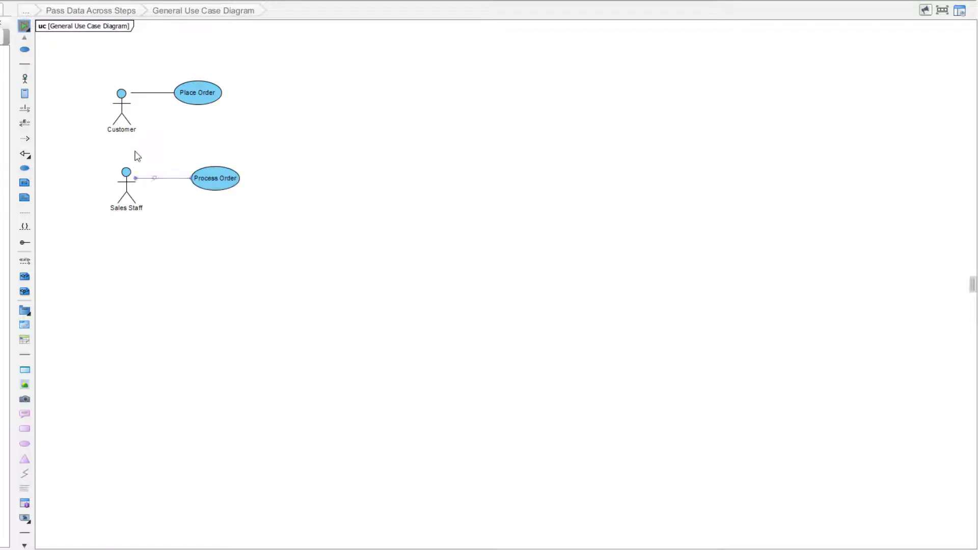
Mark step 1 as complete and commit it
{"action": "left_click", "coordinate": [99, 11]}
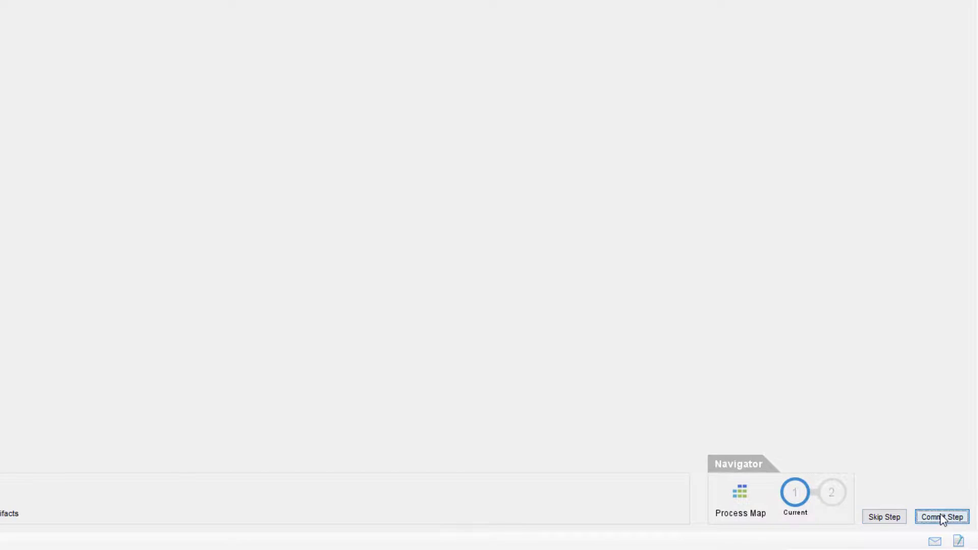
{"action": "left_click", "coordinate": [943, 517]}
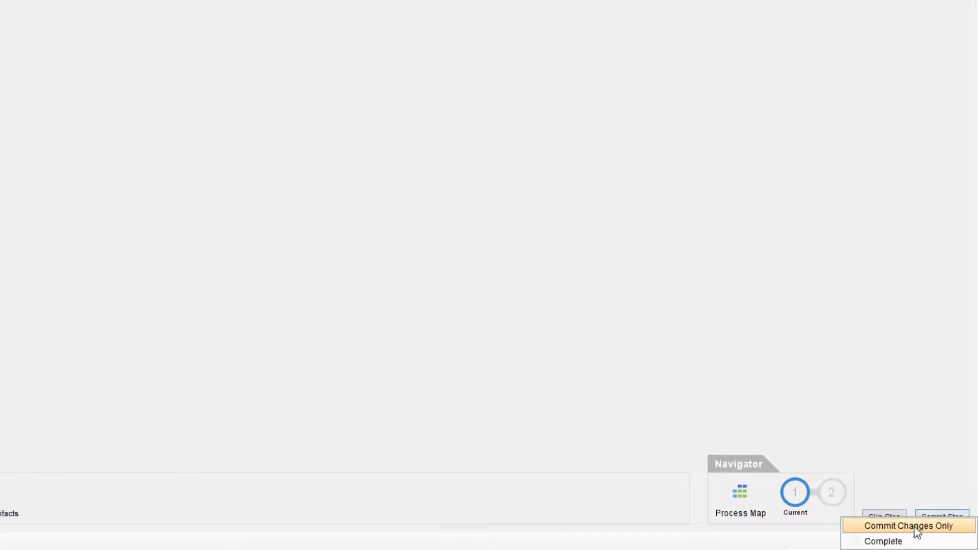
{"action": "left_click", "coordinate": [912, 541]}
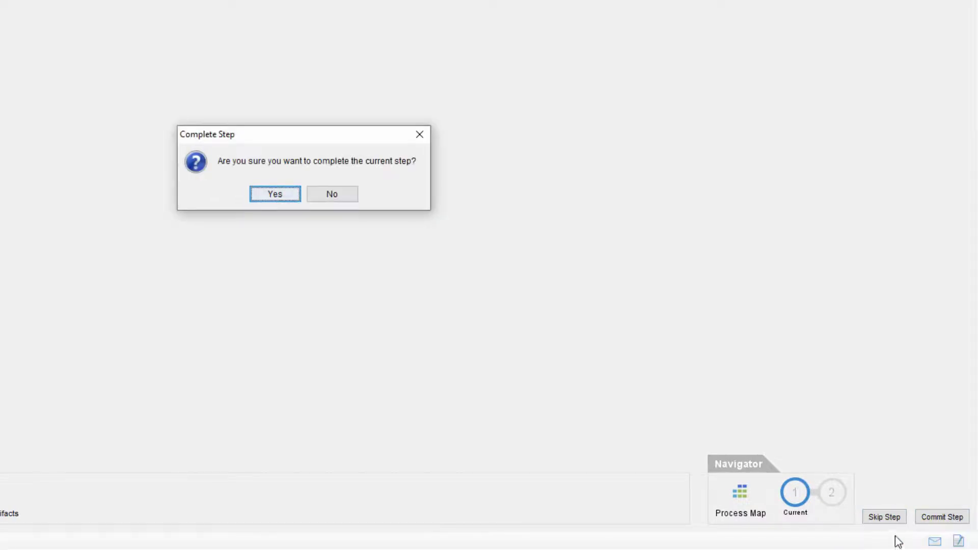
{"action": "left_click", "coordinate": [286, 199]}
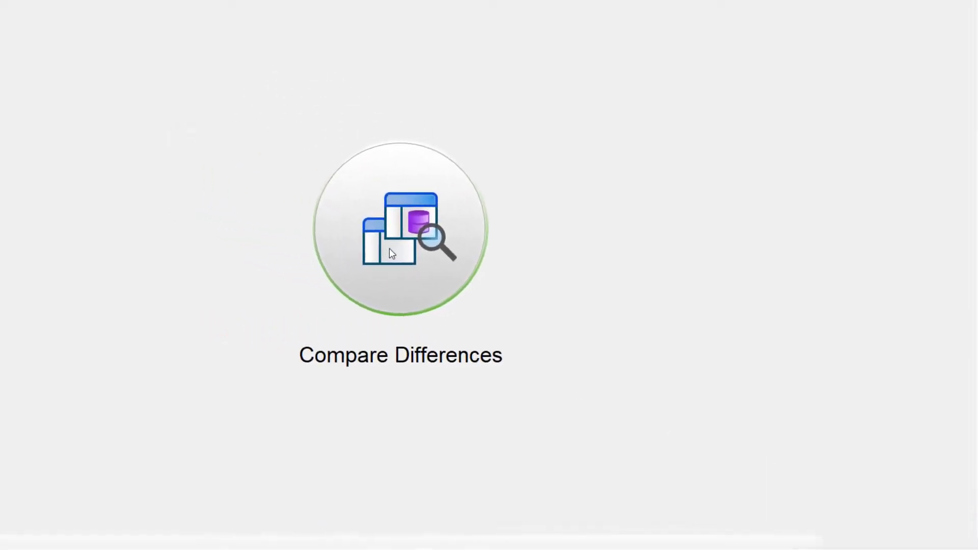
{"action": "left_click", "coordinate": [589, 454]}
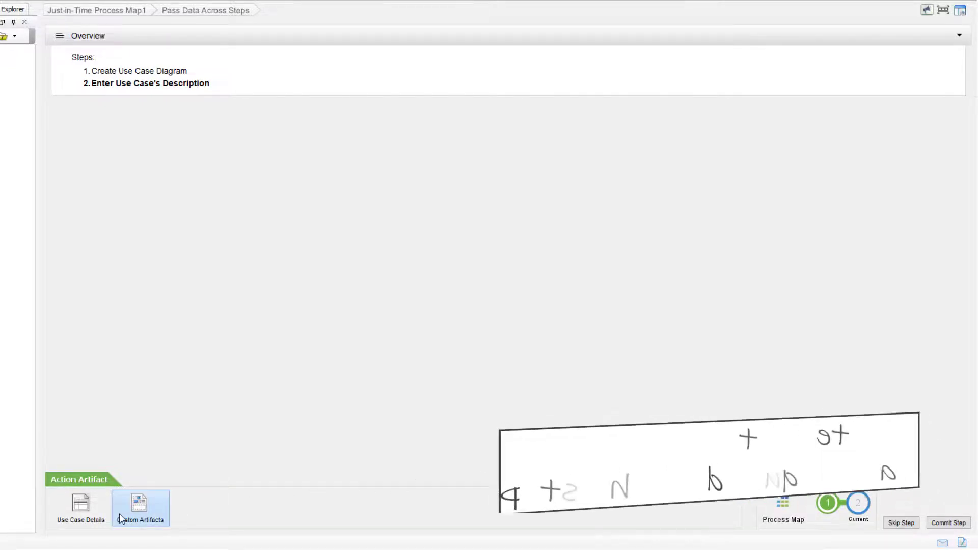
In Use Case Details, describe Place Order as 'Customer visit online shop to place order.' and Process Order as 'Sales staff placess outstanding orders.'
{"action": "left_click", "coordinate": [80, 507]}
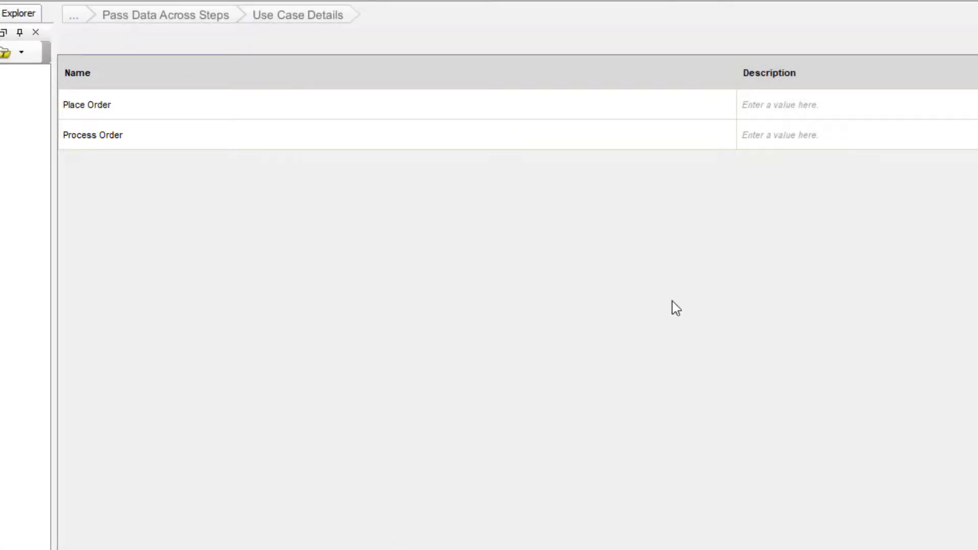
{"action": "left_click", "coordinate": [793, 106]}
{"action": "type", "text": "Custome"}
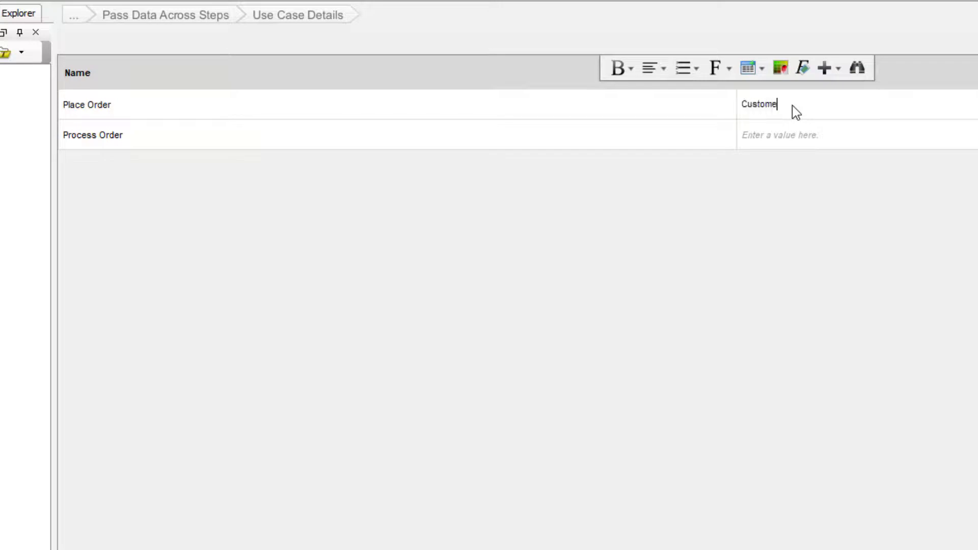
{"action": "type", "text": "r visit online shop to place order."}
{"action": "left_click", "coordinate": [793, 134]}
{"action": "type", "text": "Sa"}
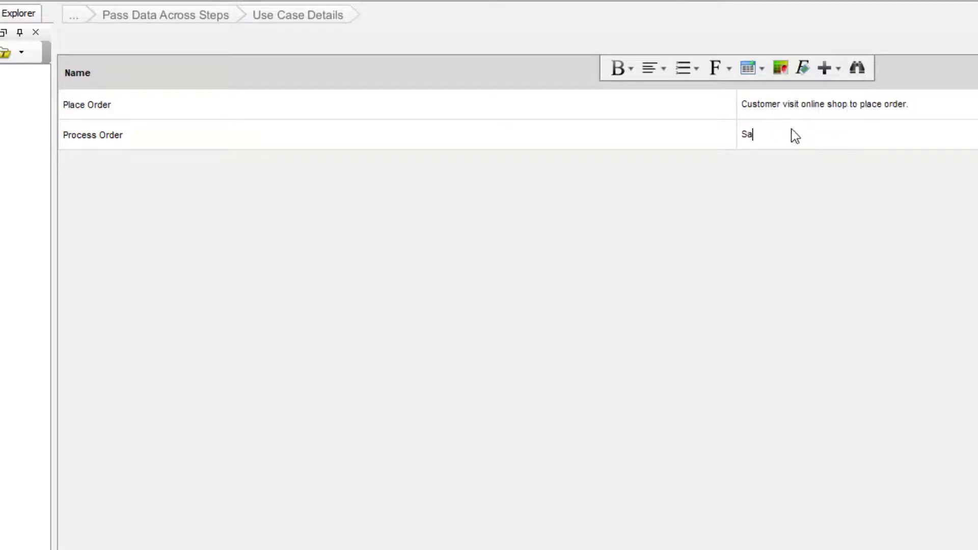
{"action": "type", "text": "les staff placess outstanding orders."}
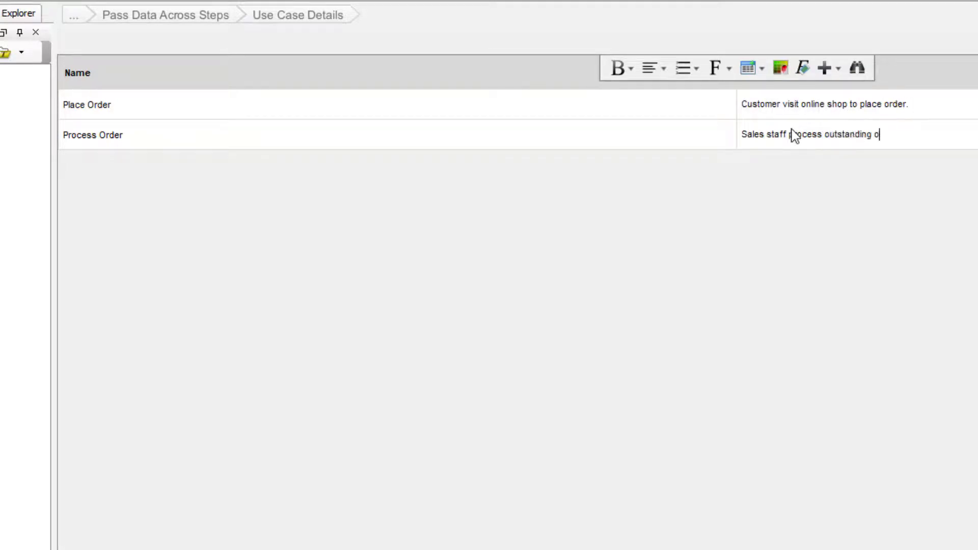
{"action": "left_click", "coordinate": [739, 214]}
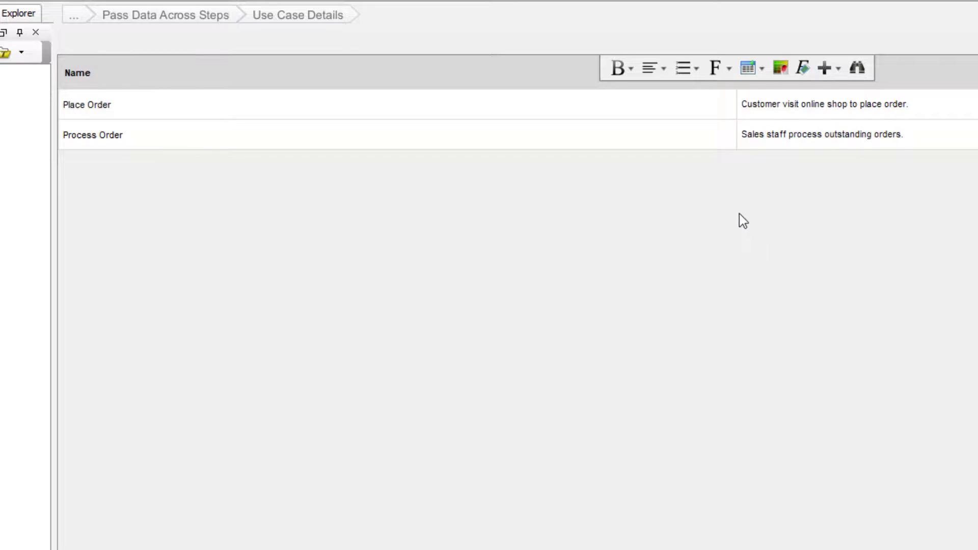
Complete and commit step 2 of the Pass Data Across Steps work item
{"action": "left_click", "coordinate": [210, 20]}
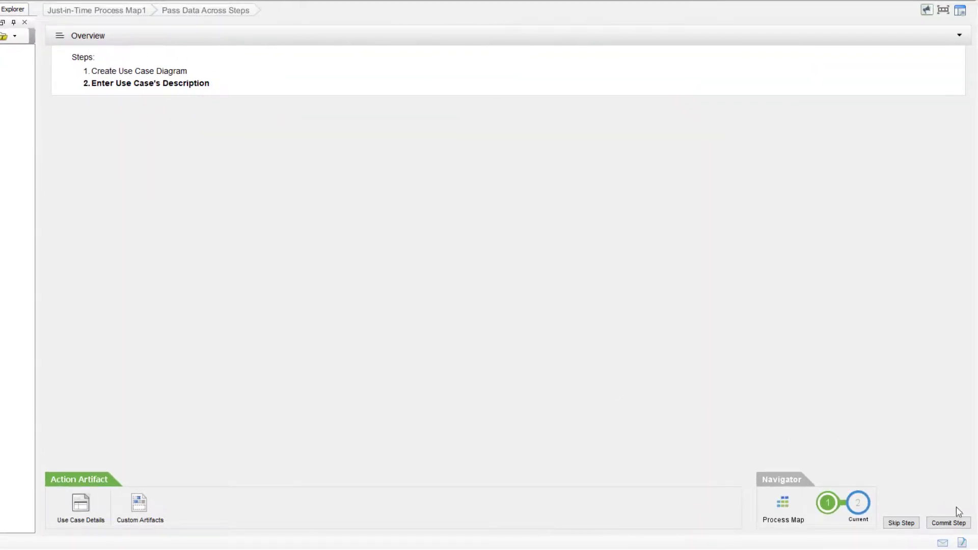
{"action": "left_click", "coordinate": [962, 522]}
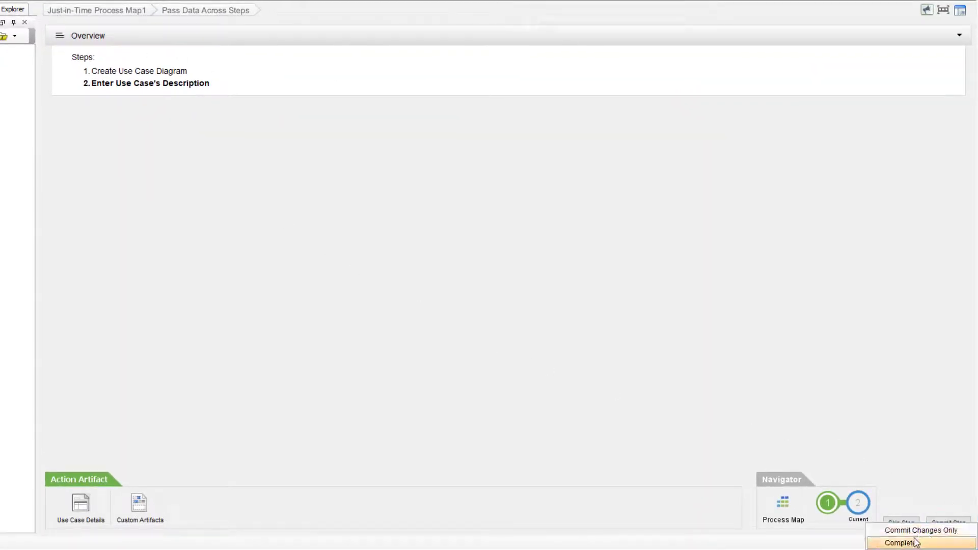
{"action": "left_click", "coordinate": [916, 540]}
{"action": "left_click", "coordinate": [412, 259]}
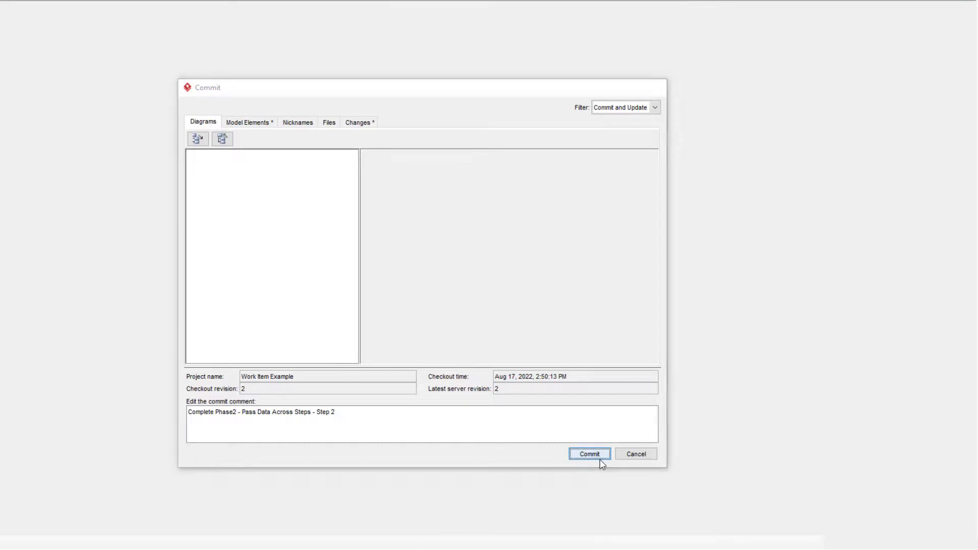
{"action": "left_click", "coordinate": [599, 458]}
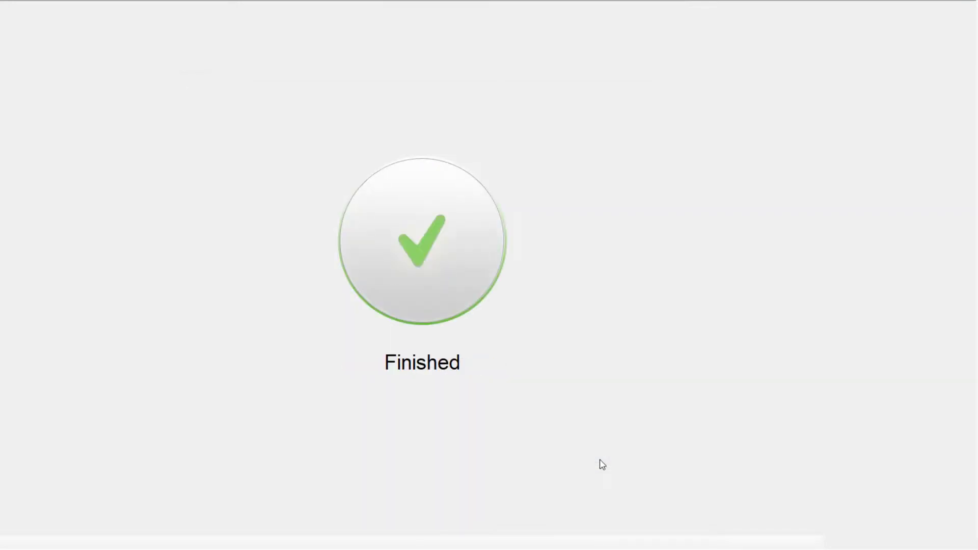
{"action": "left_click", "coordinate": [820, 502]}
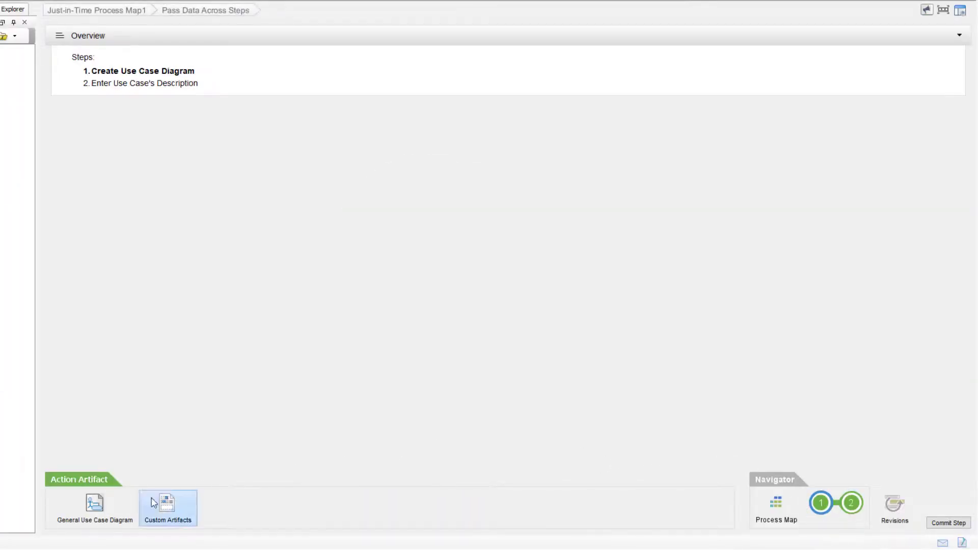
In the General Use Case Diagram, add a Manager actor linked to a 'Generate Sales Report' use case
{"action": "left_click", "coordinate": [107, 513]}
{"action": "left_click", "coordinate": [50, 76]}
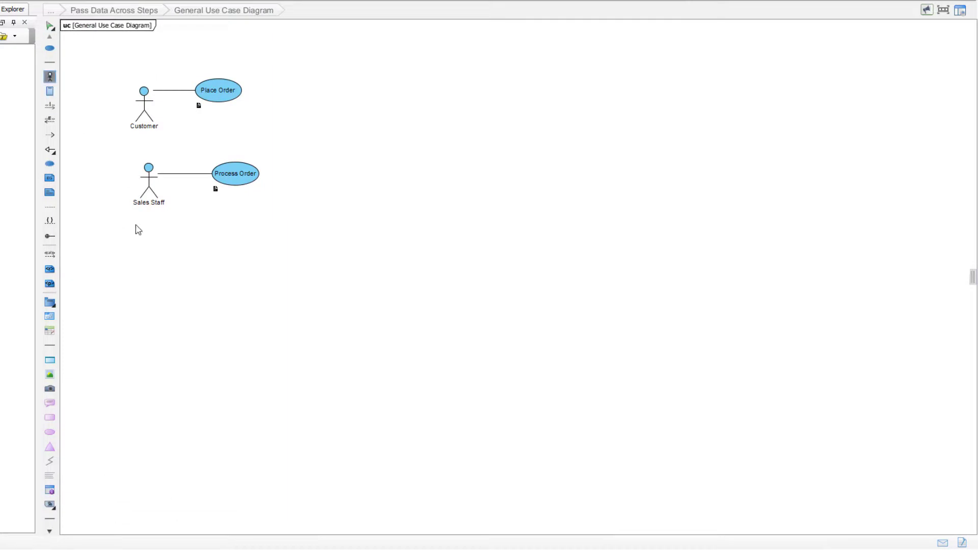
{"action": "left_click", "coordinate": [136, 225]}
{"action": "type", "text": "Manager"}
{"action": "left_click", "coordinate": [220, 259]}
{"action": "left_click_drag", "start_coordinate": [162, 215], "coordinate": [230, 238]}
{"action": "left_click", "coordinate": [231, 238]}
{"action": "type", "text": "Generate Sales"}
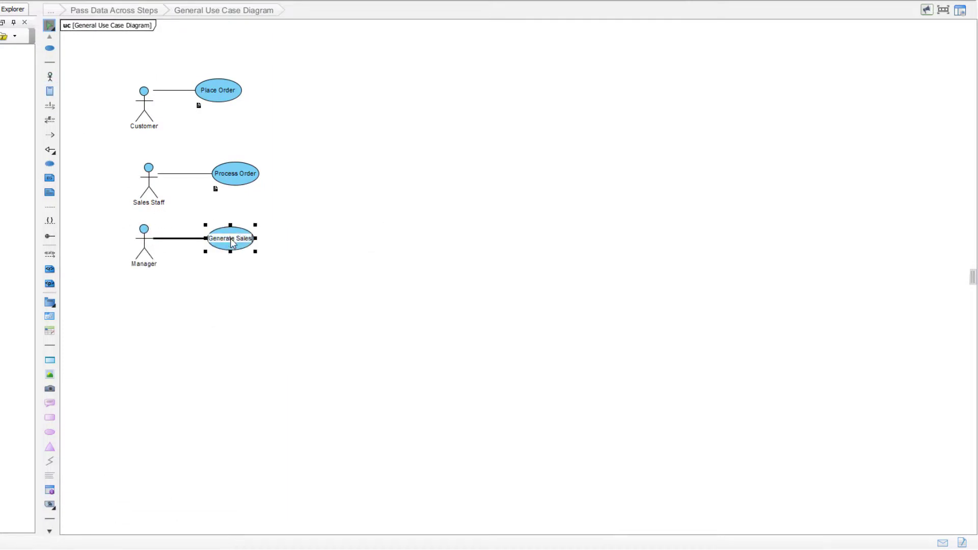
{"action": "type", "text": " Report"}
{"action": "left_click", "coordinate": [221, 299]}
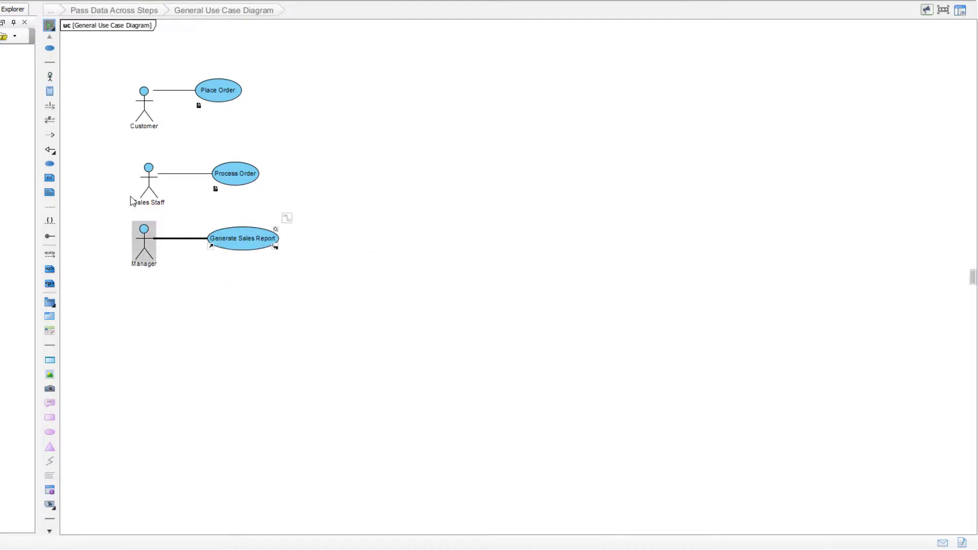
Complete and commit step 1, then find the new Generate Sales Report row in Use Case Details
{"action": "left_click", "coordinate": [113, 11]}
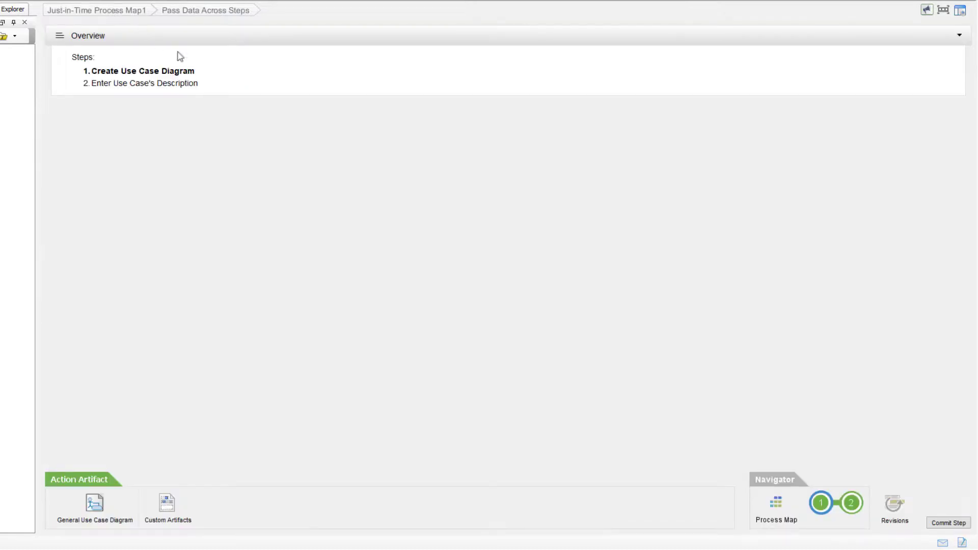
{"action": "left_click", "coordinate": [947, 523]}
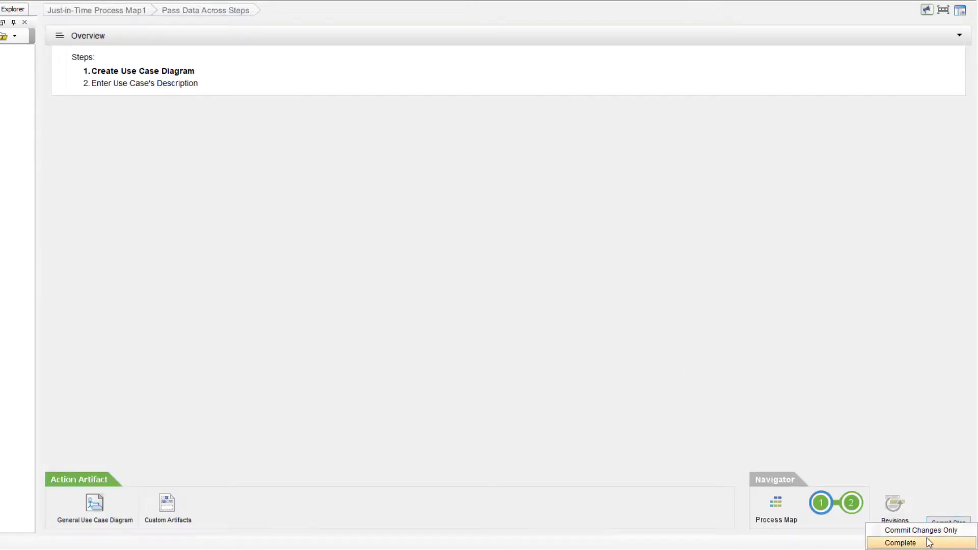
{"action": "left_click", "coordinate": [928, 541]}
{"action": "left_click", "coordinate": [402, 258]}
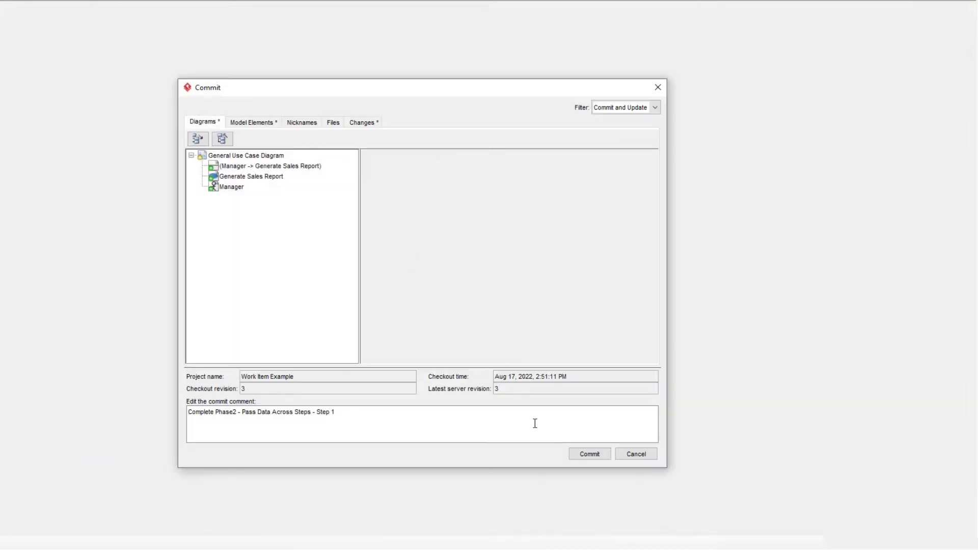
{"action": "left_click", "coordinate": [589, 454]}
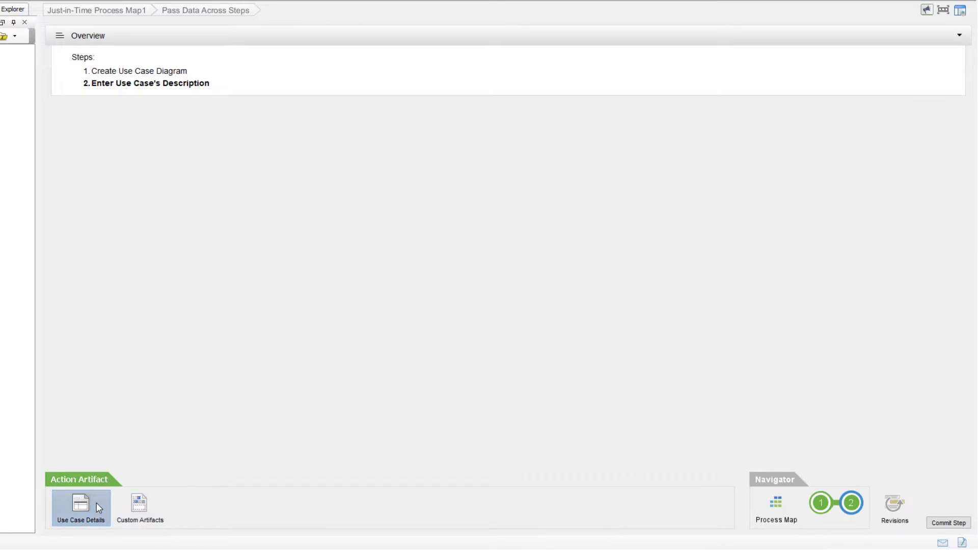
{"action": "left_click", "coordinate": [81, 507]}
{"action": "left_click", "coordinate": [144, 118]}
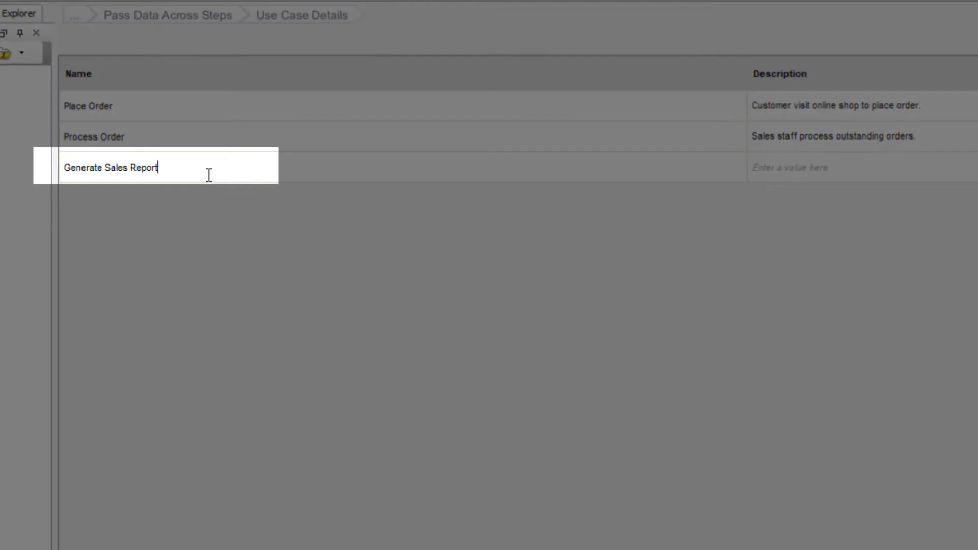